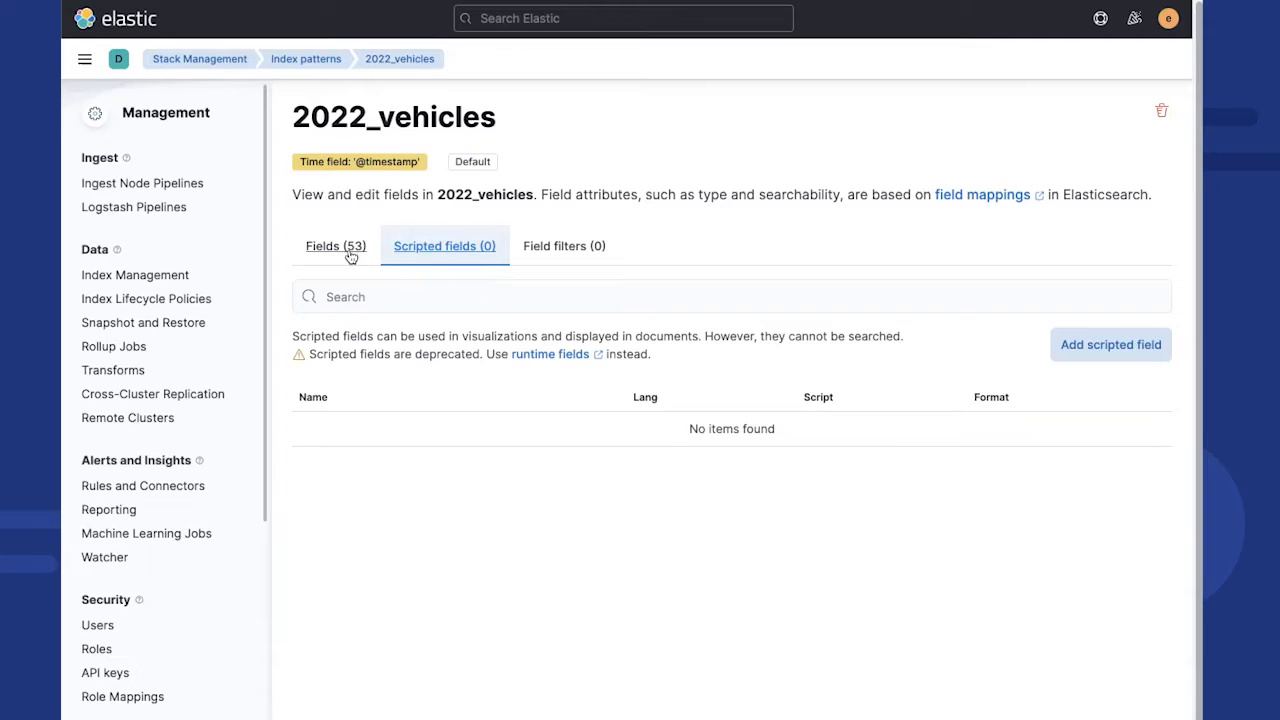
Start a new field in the 2022_vehicles index pattern, named greeting and of type Keyword
click(337, 249)
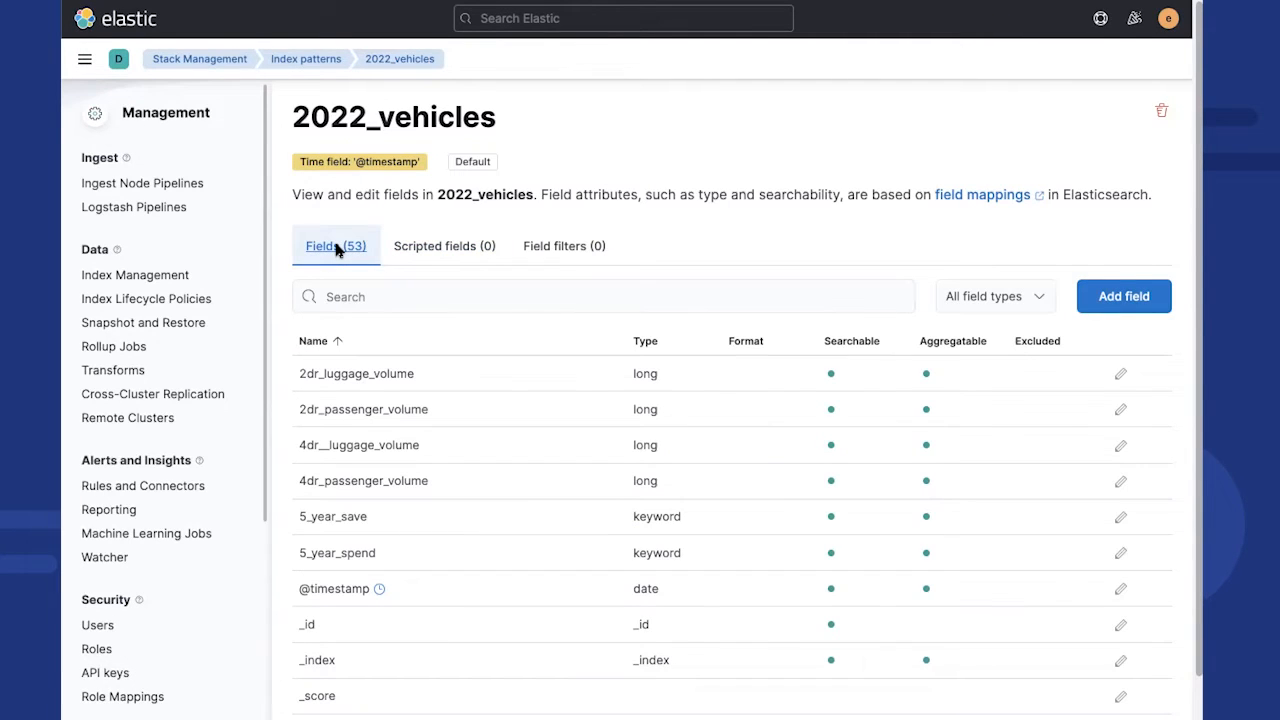
click(1118, 296)
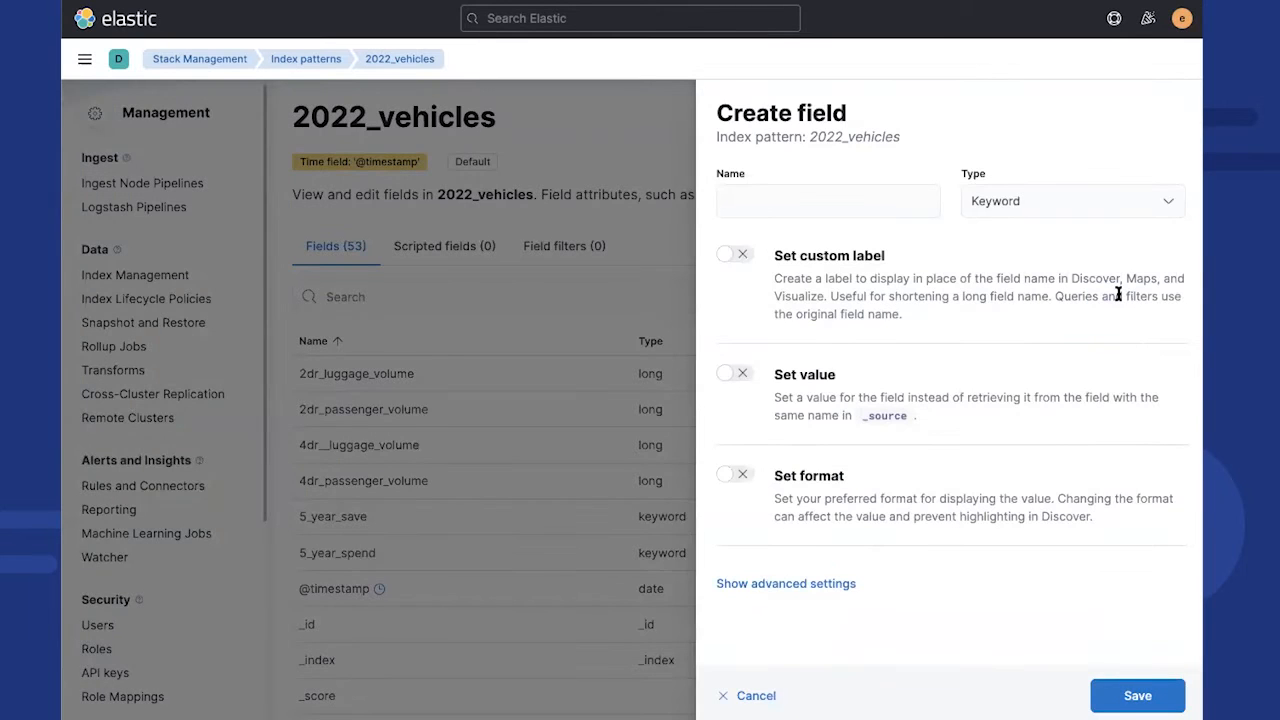
click(787, 201)
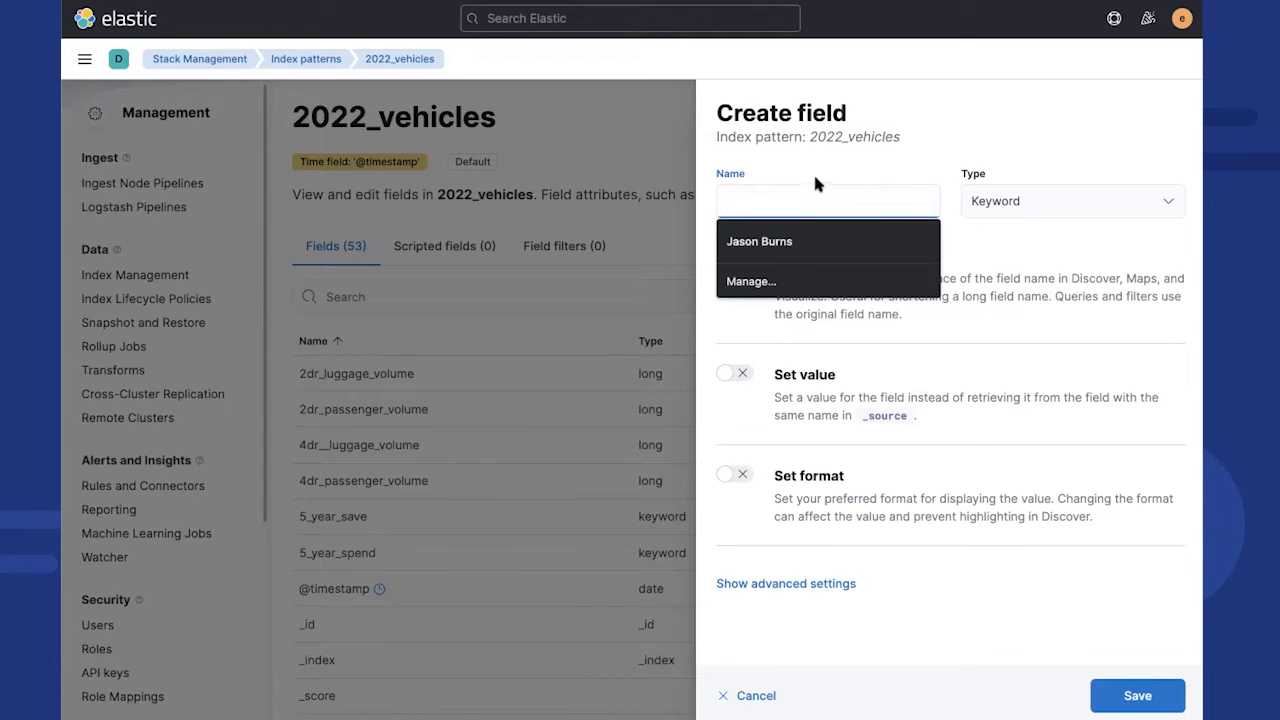
click(813, 172)
click(1050, 198)
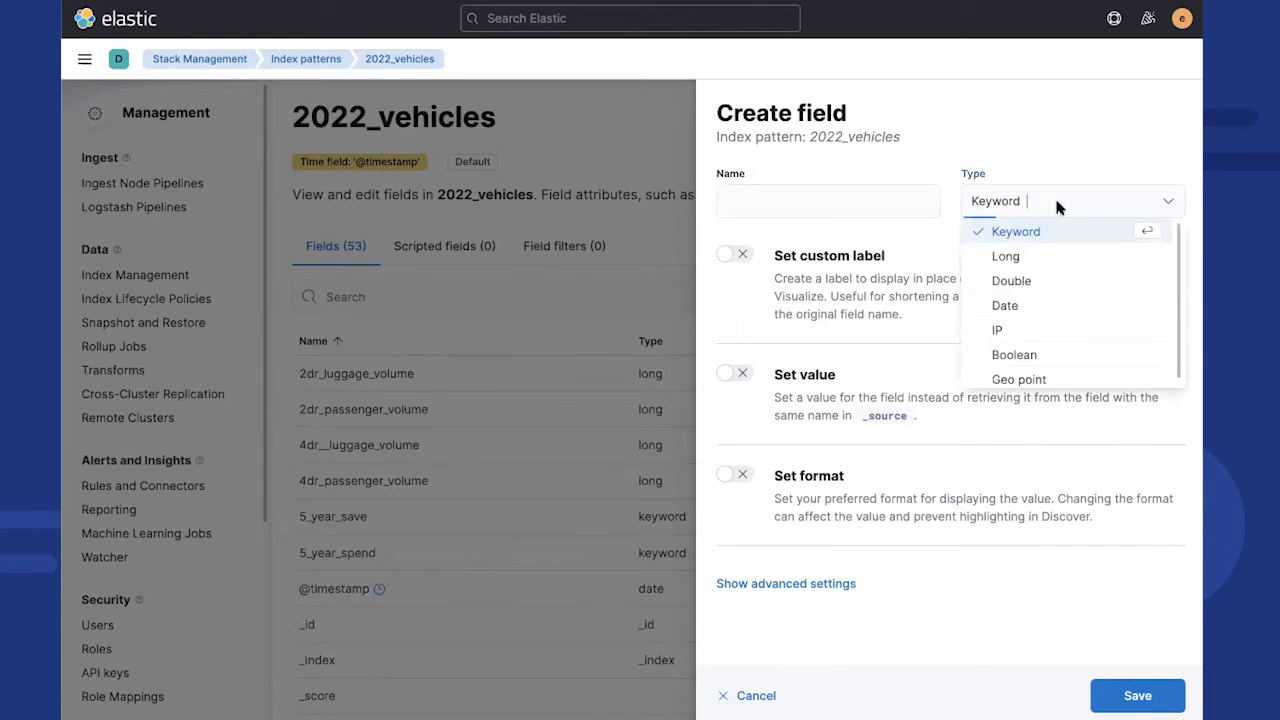
click(1058, 236)
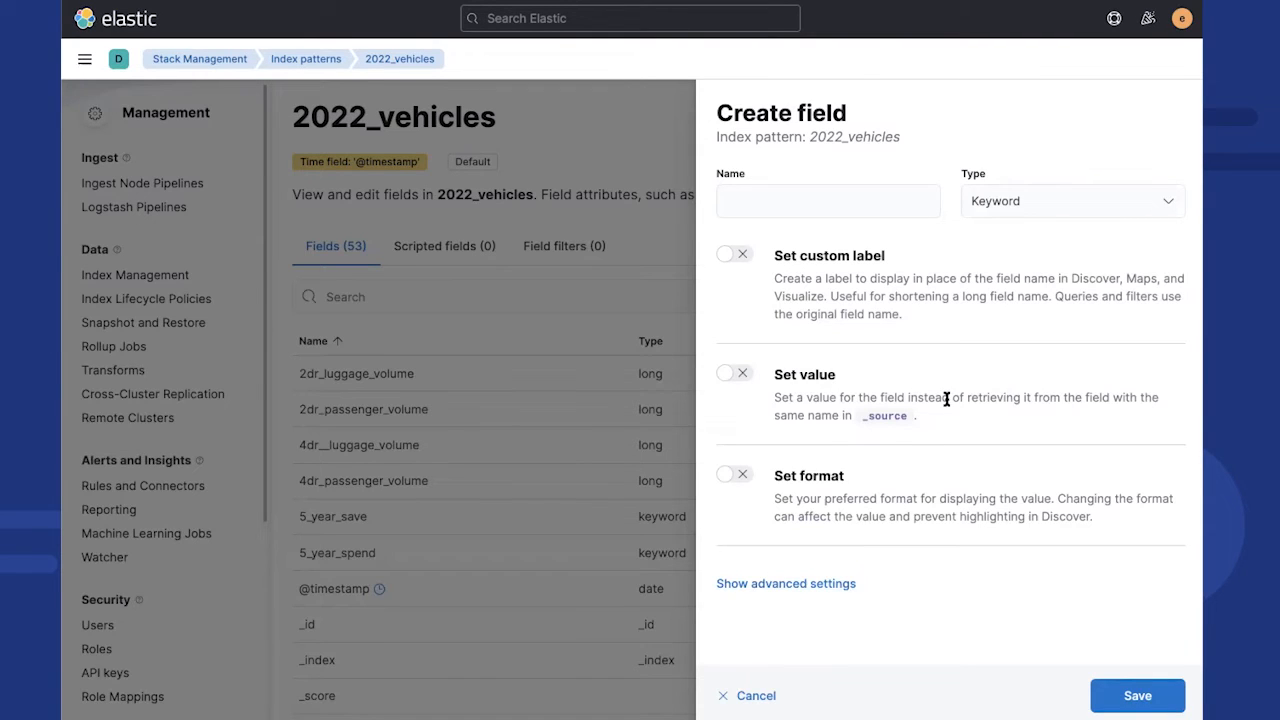
click(868, 197)
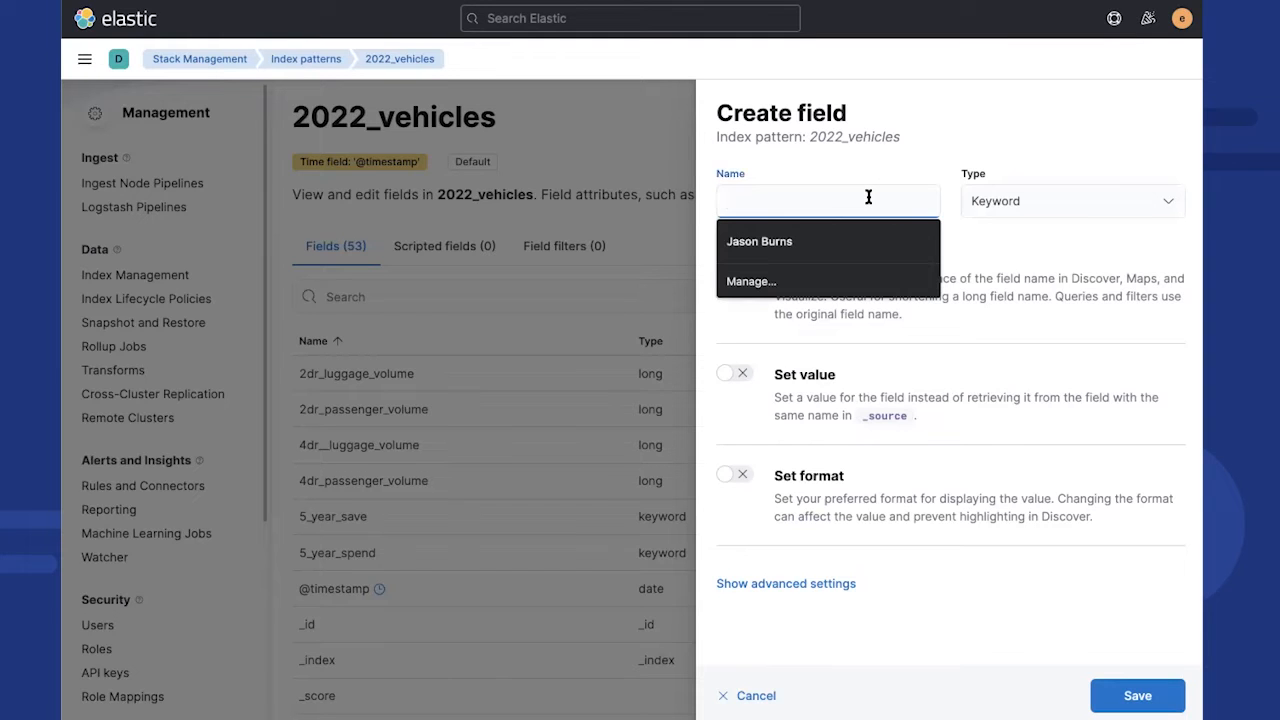
text(greeting)
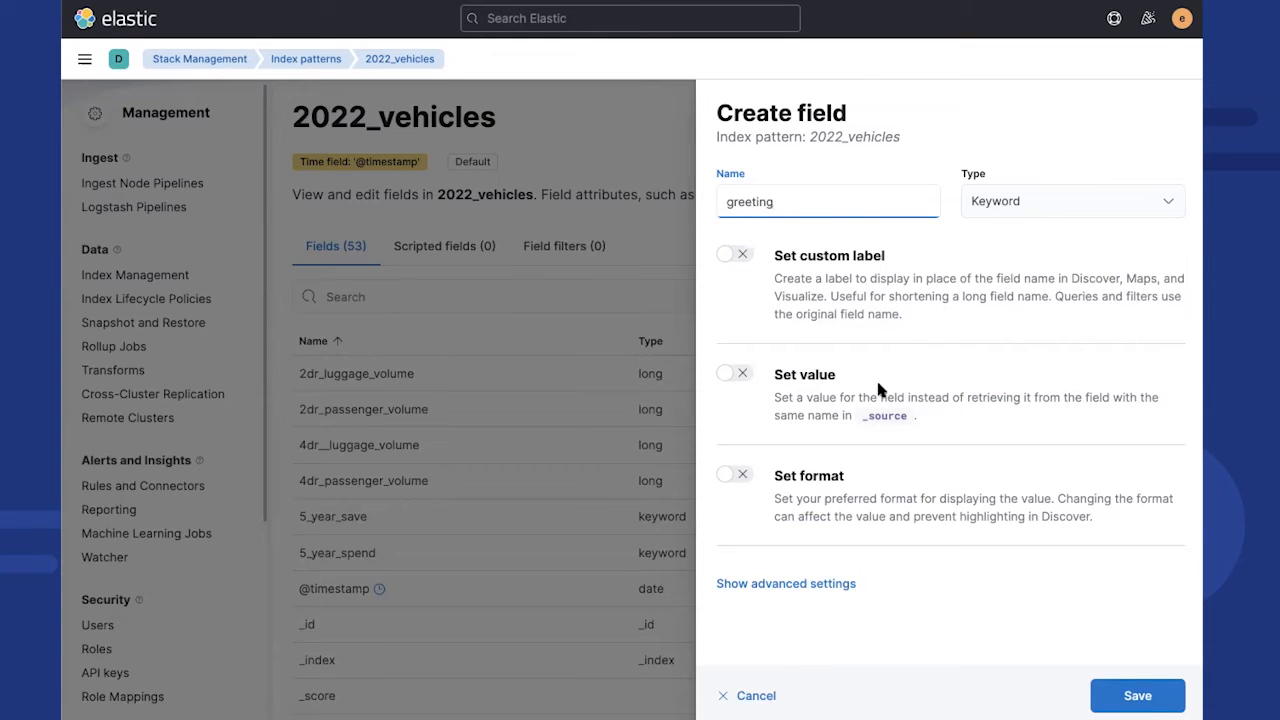
Enable a set value for the greeting field with the script emit("Hello World!"), check the document preview and save the field
click(730, 374)
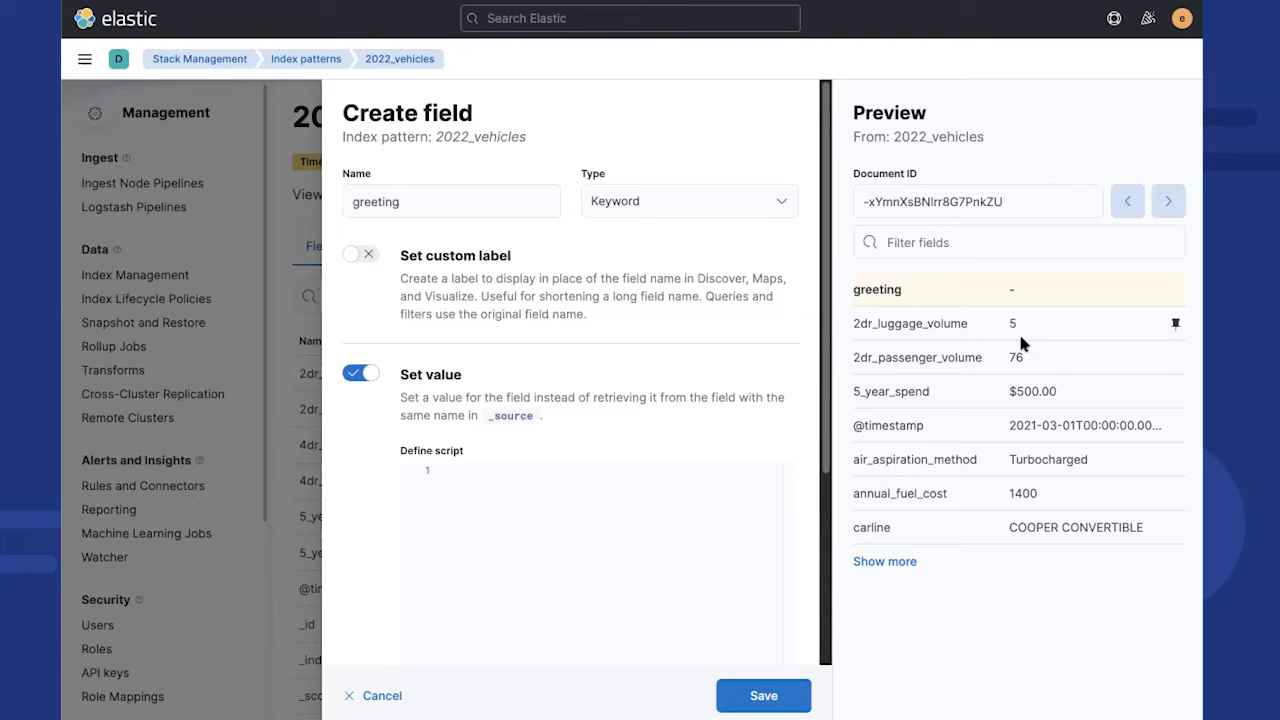
scroll(713, 422, down, 1)
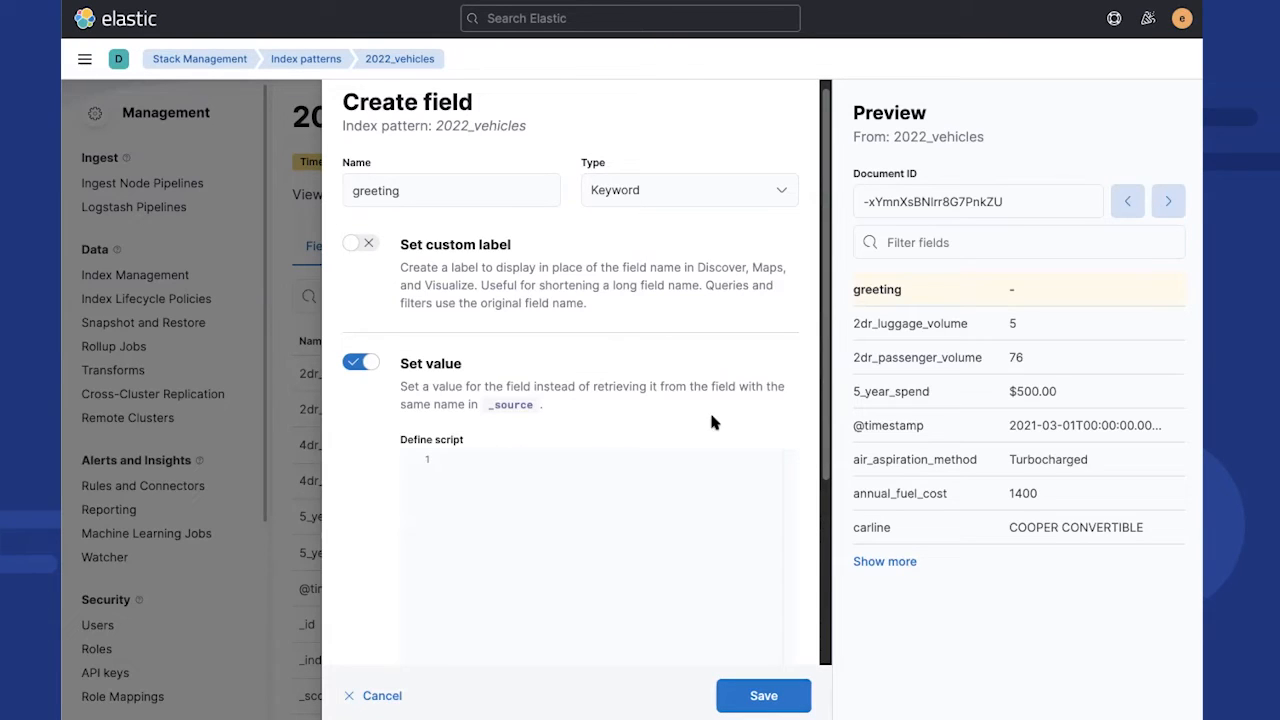
click(649, 519)
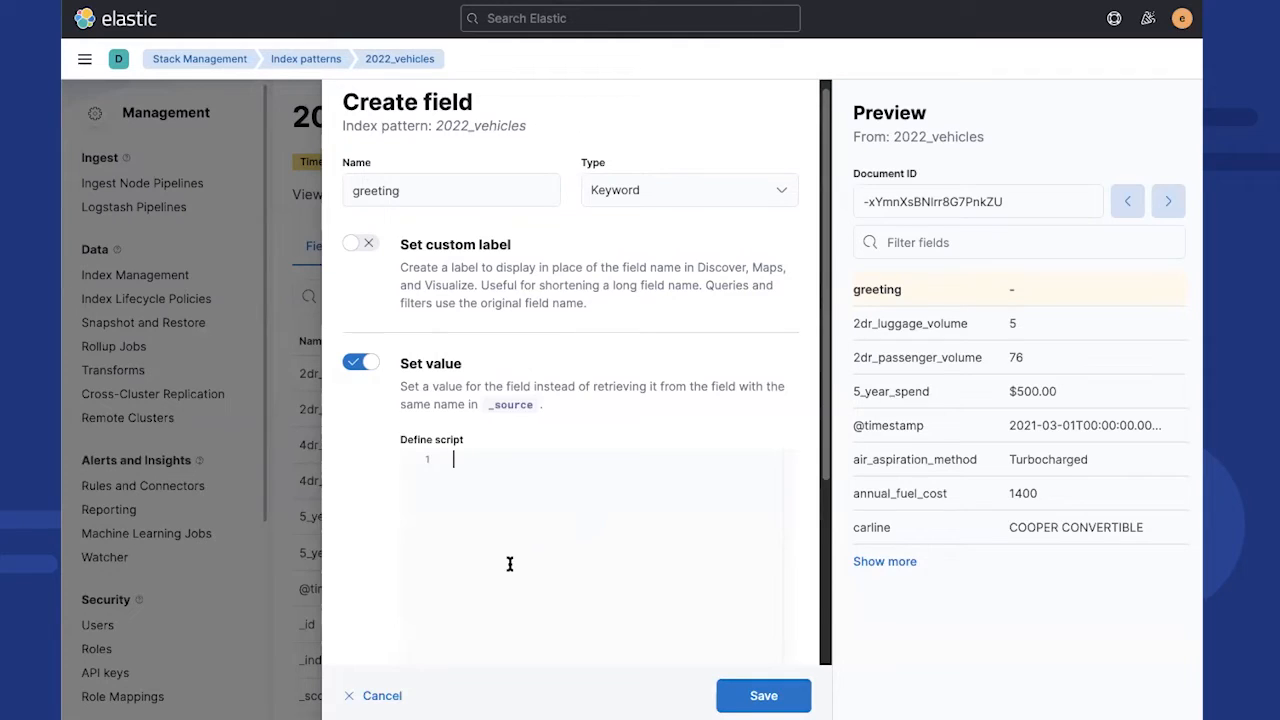
text(emit("e)
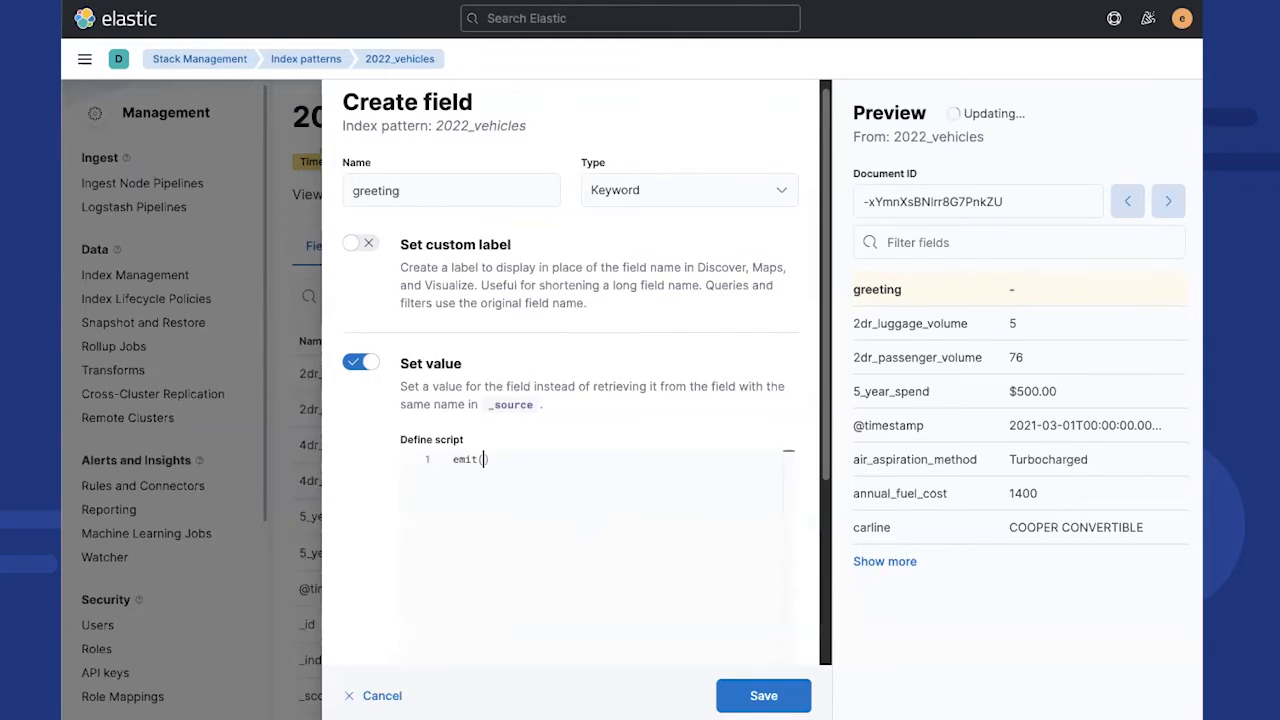
key(BackSpace)
text(Eh)
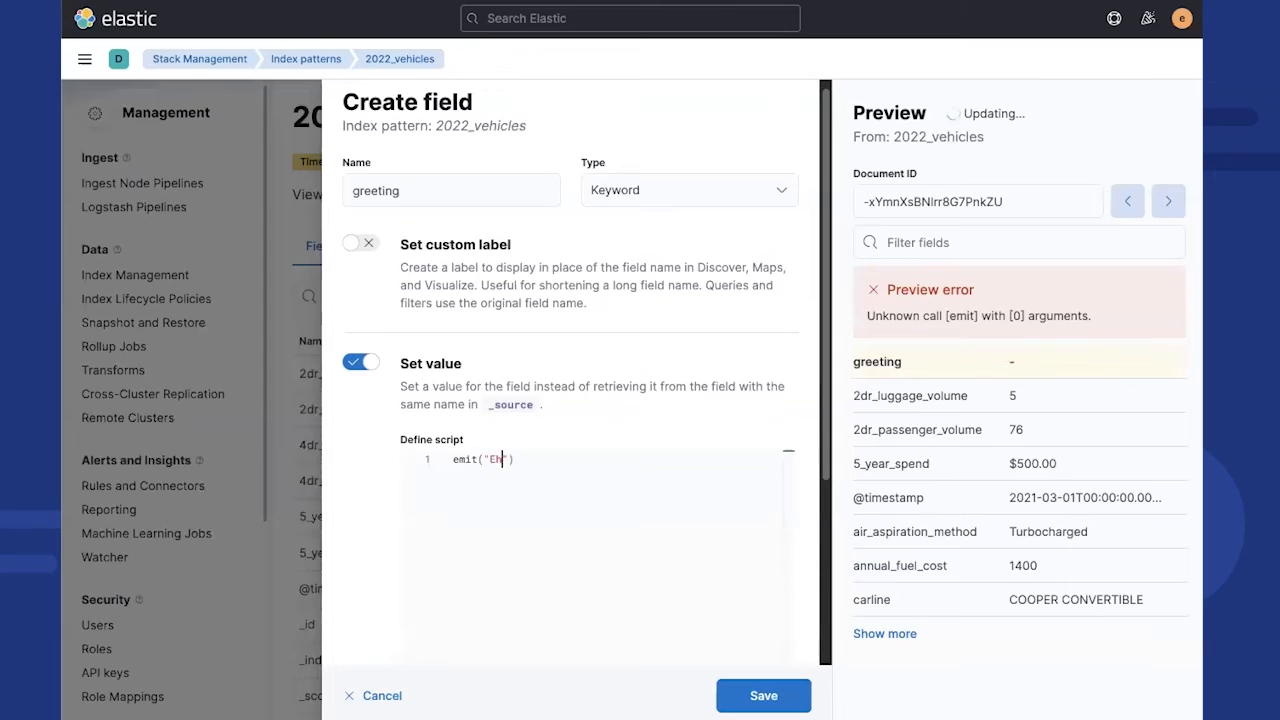
key(BackSpace)
key(BackSpace)
text(Hello World!)
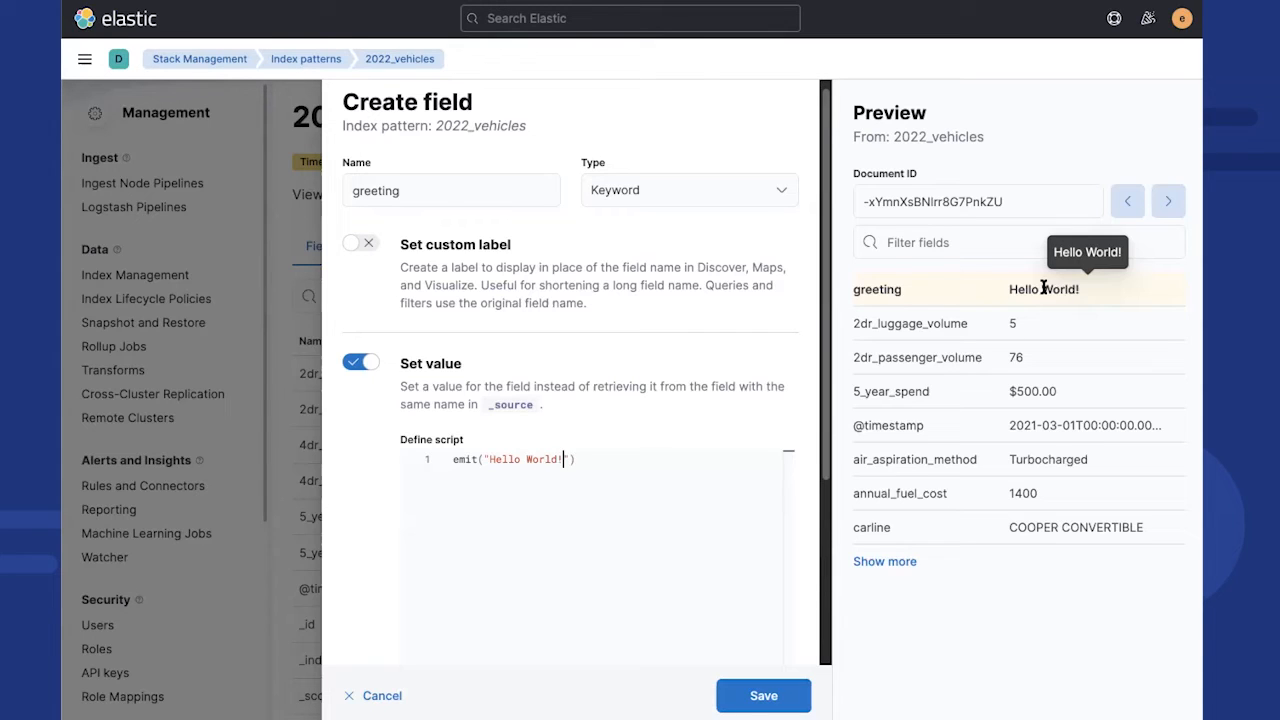
click(881, 564)
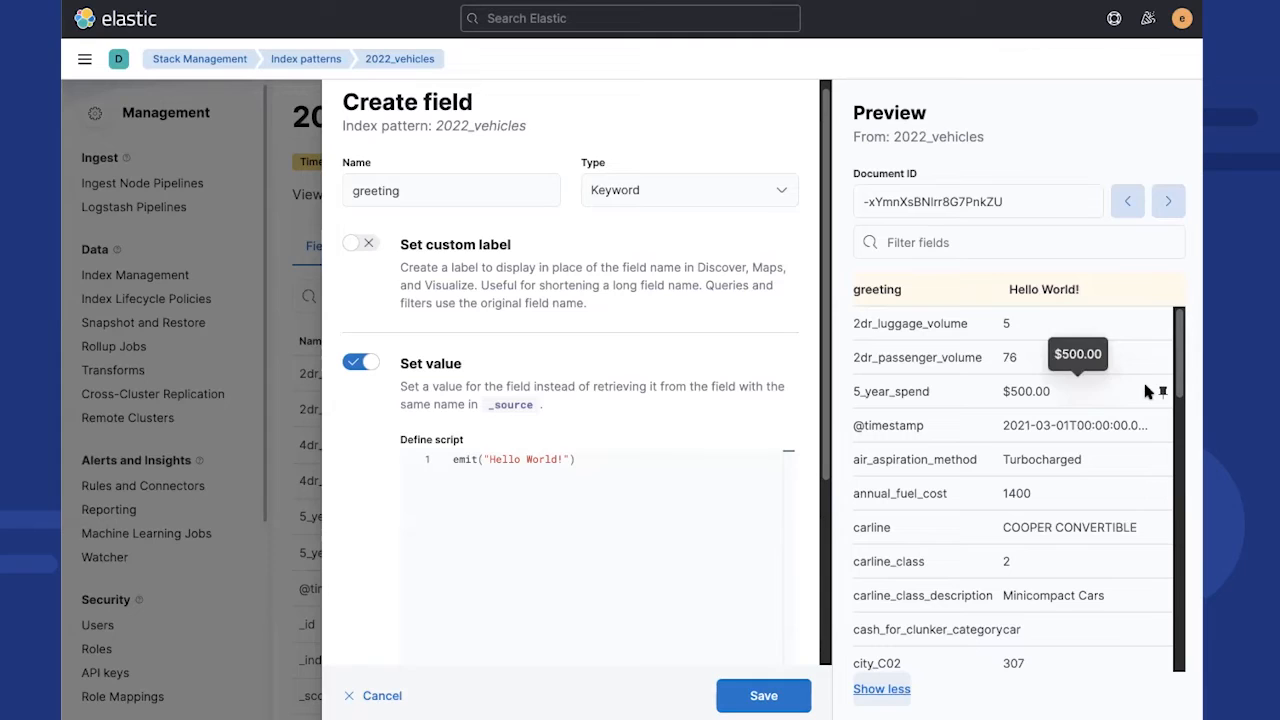
click(764, 695)
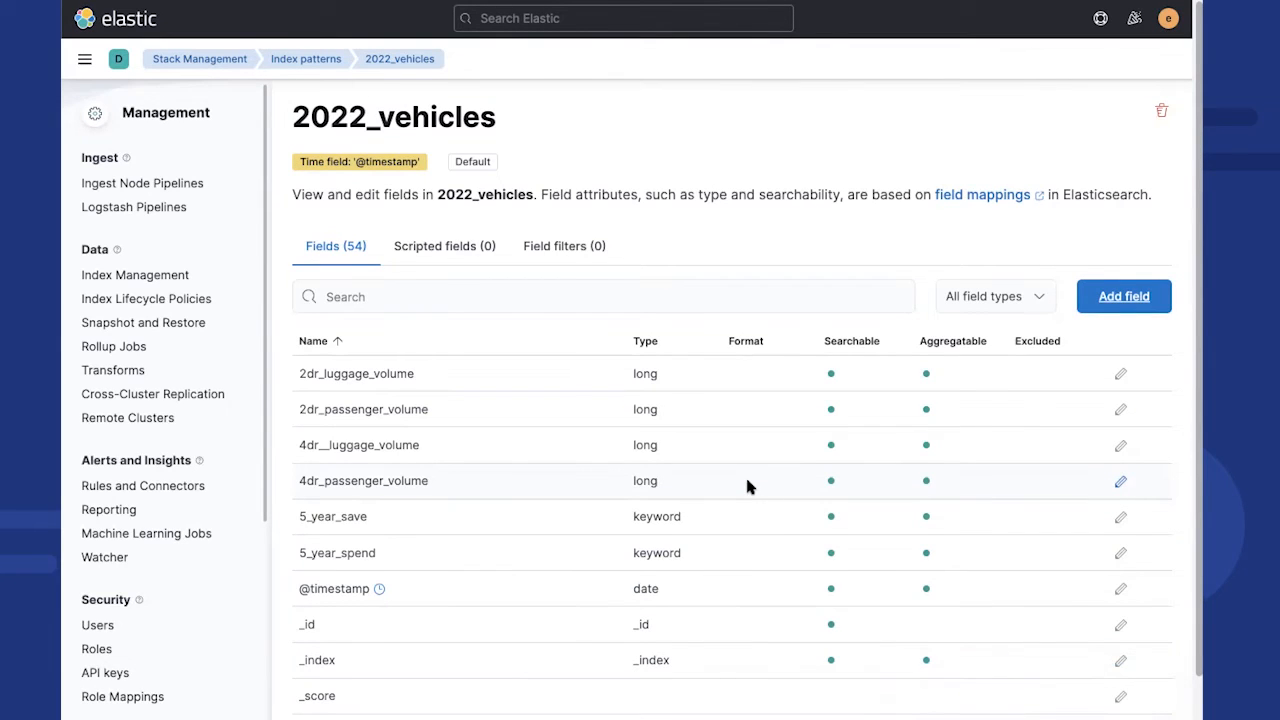
Look up the greeting field by filtering the index pattern's fields for "gre", view its removal dialog without removing it, and clear the filter
click(745, 292)
text(gre)
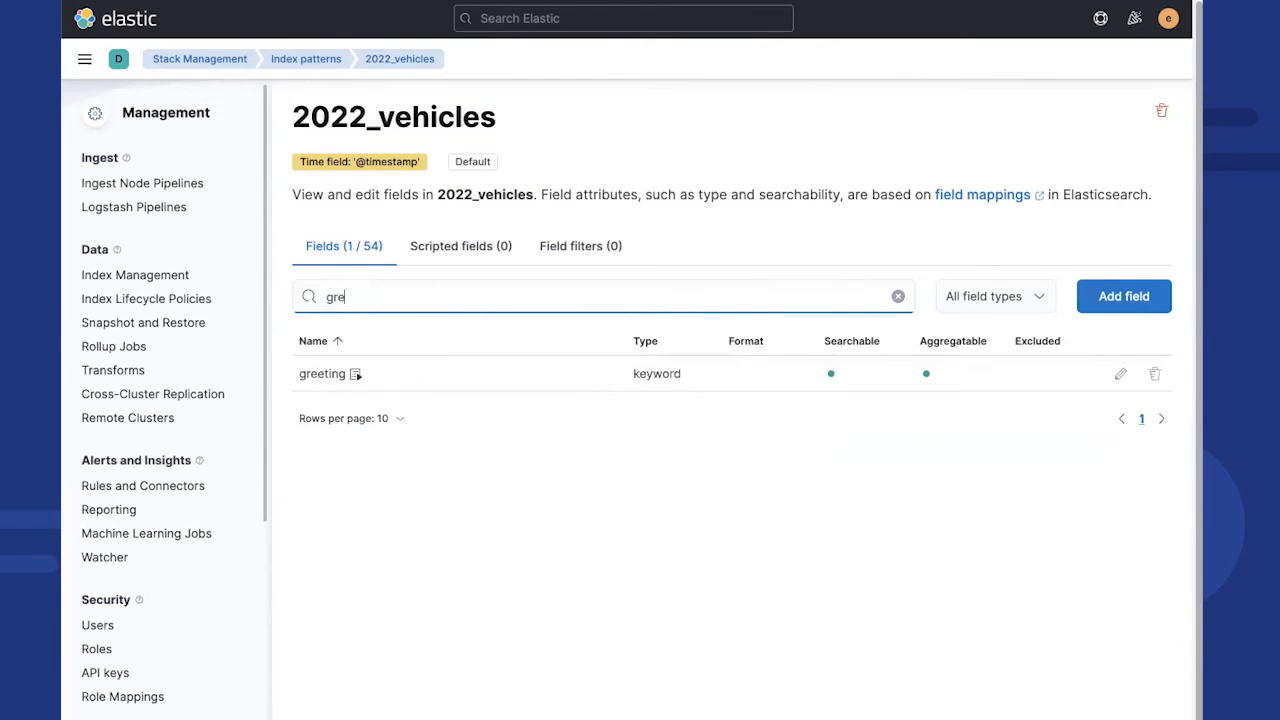
mouse_move(355, 381)
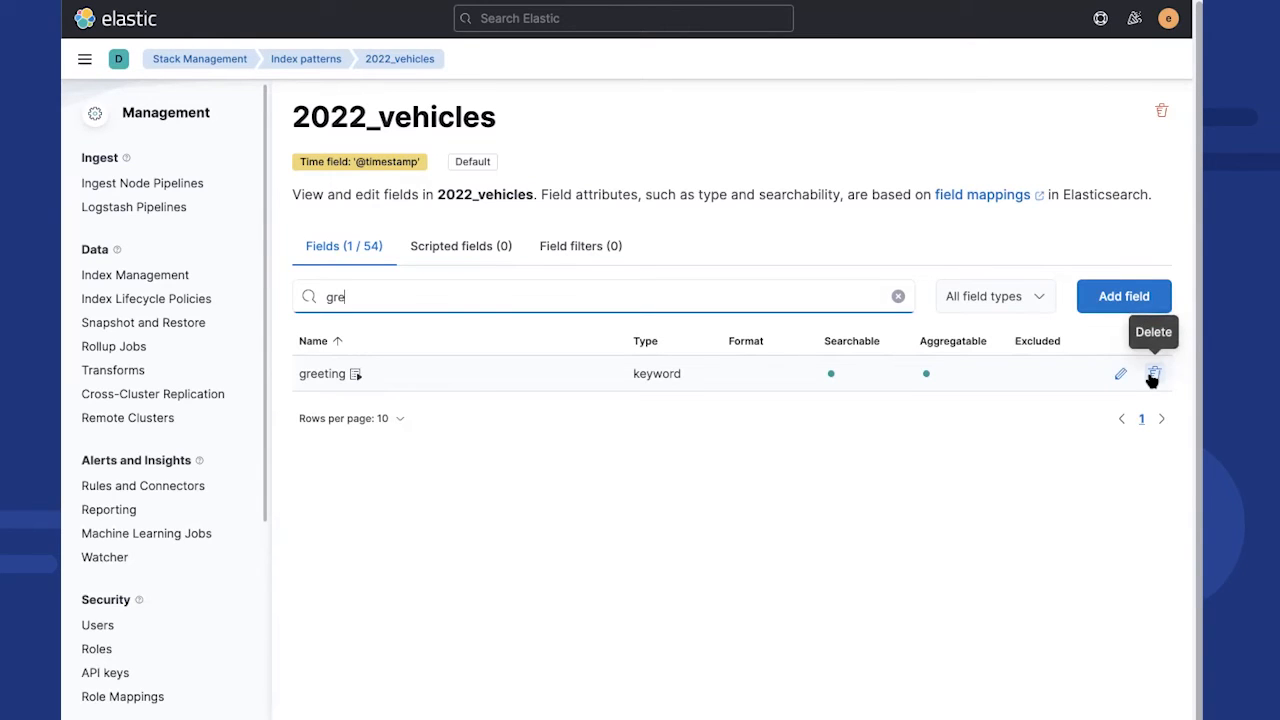
click(1153, 374)
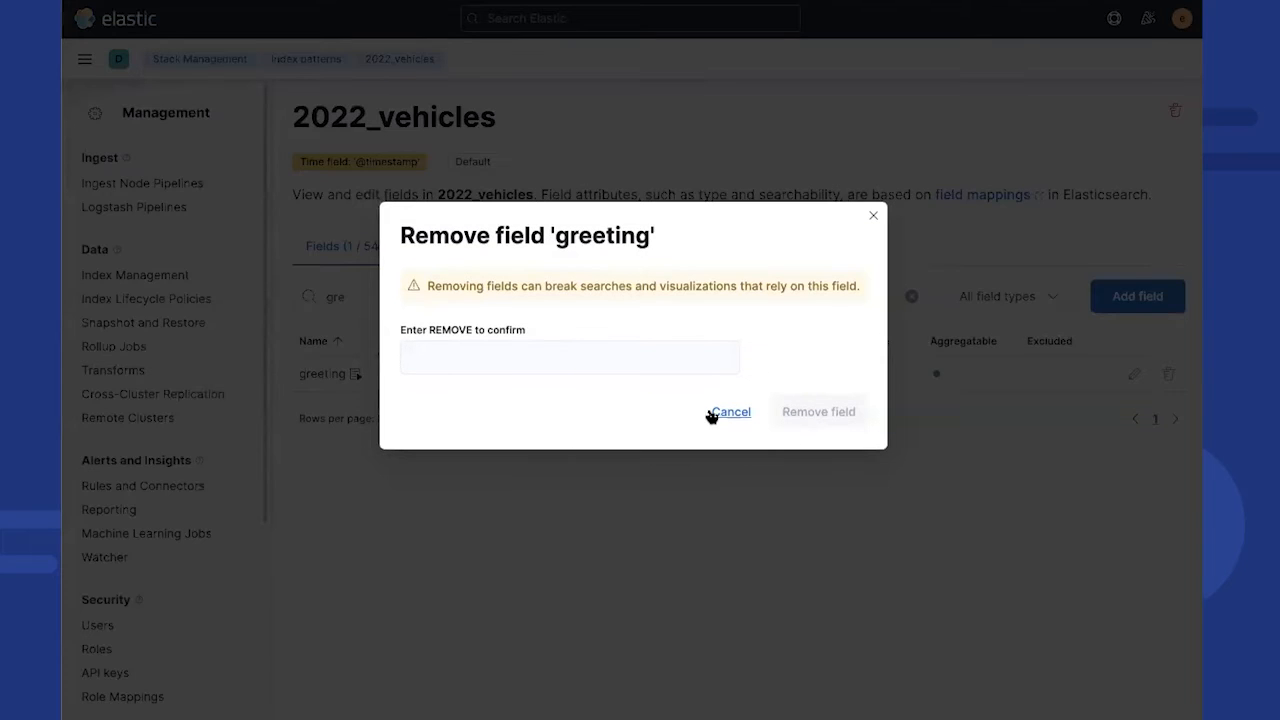
click(714, 413)
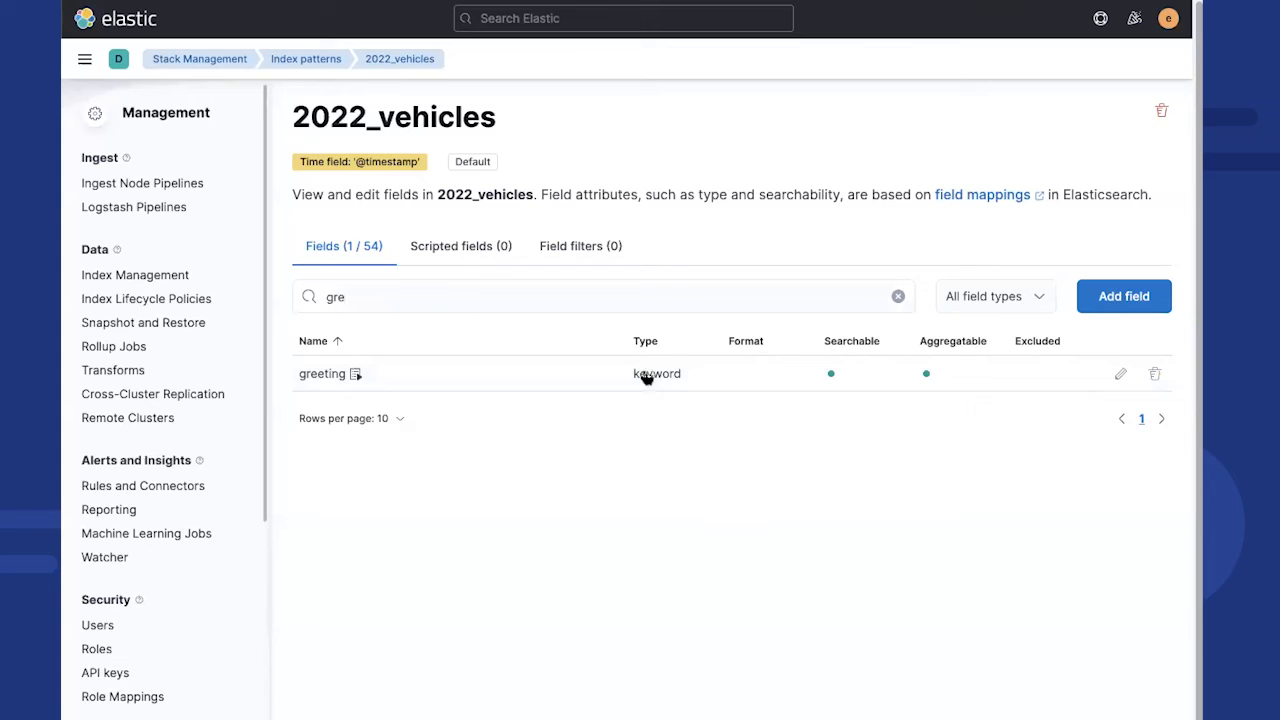
click(898, 296)
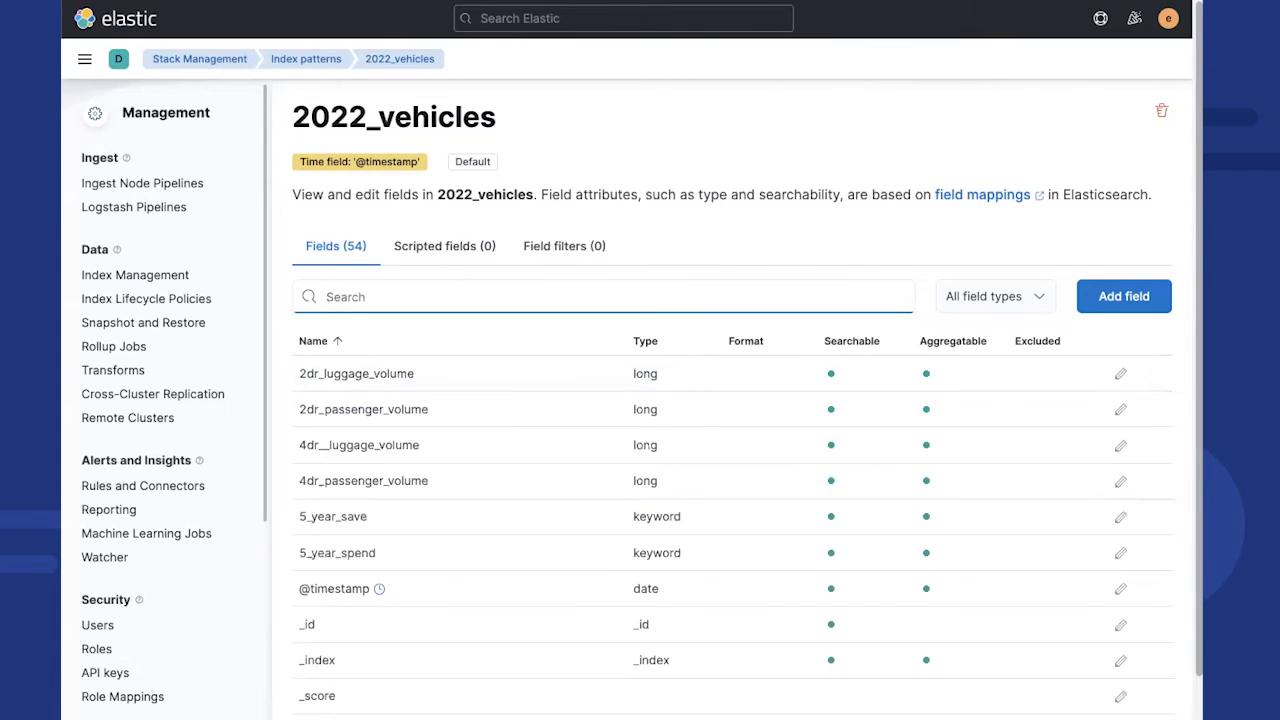
Switch to Discover and temporarily show the greeting field as a column for the 2022_vehicles documents, clearing the field search when done
click(84, 60)
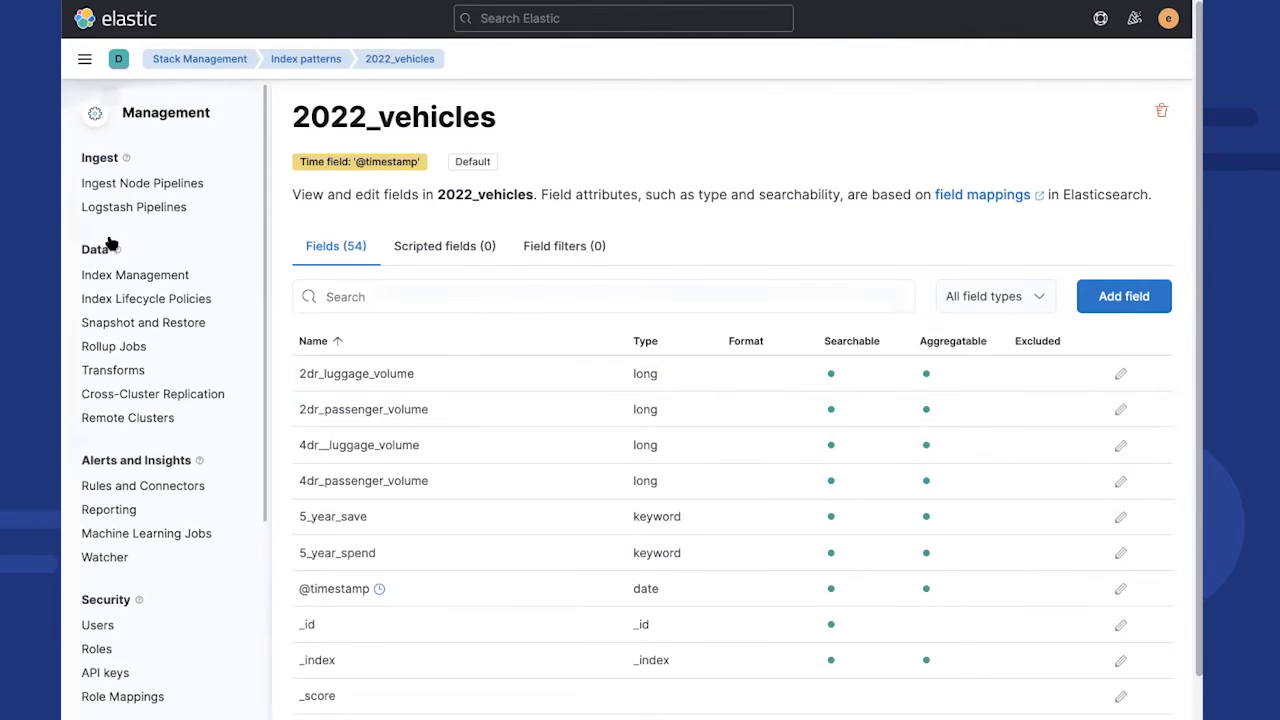
click(100, 401)
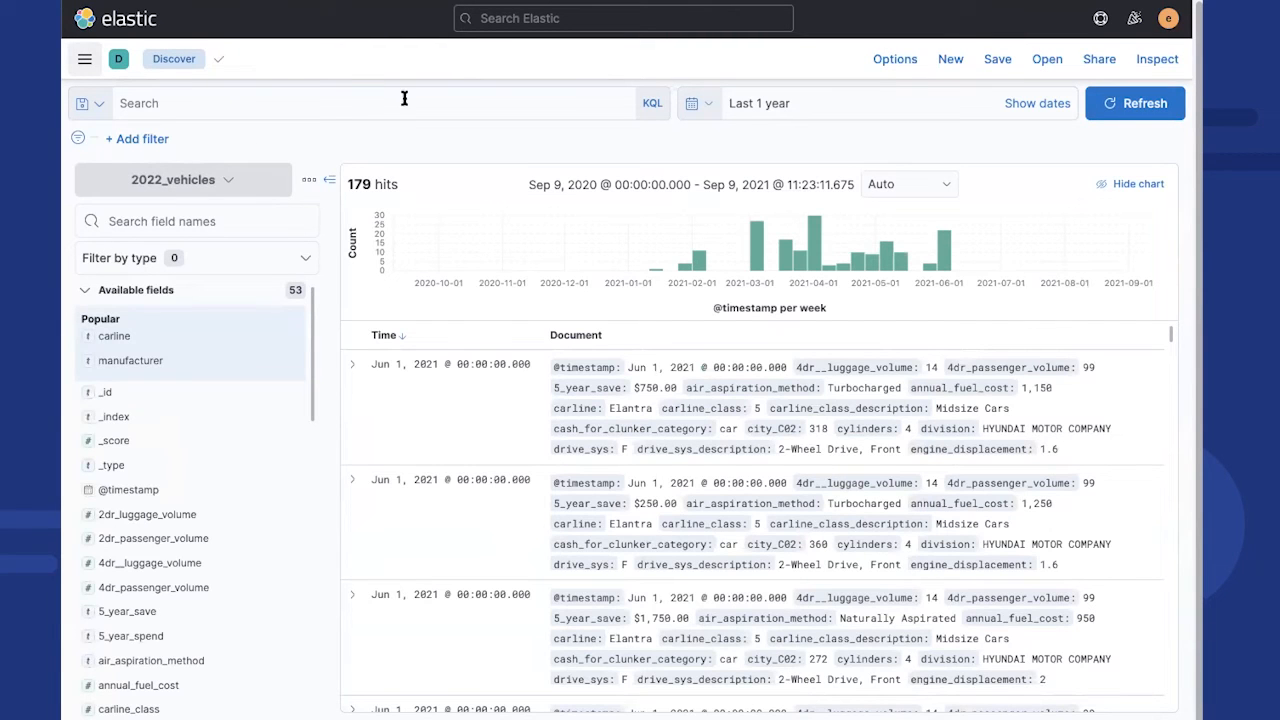
click(181, 212)
text(gre)
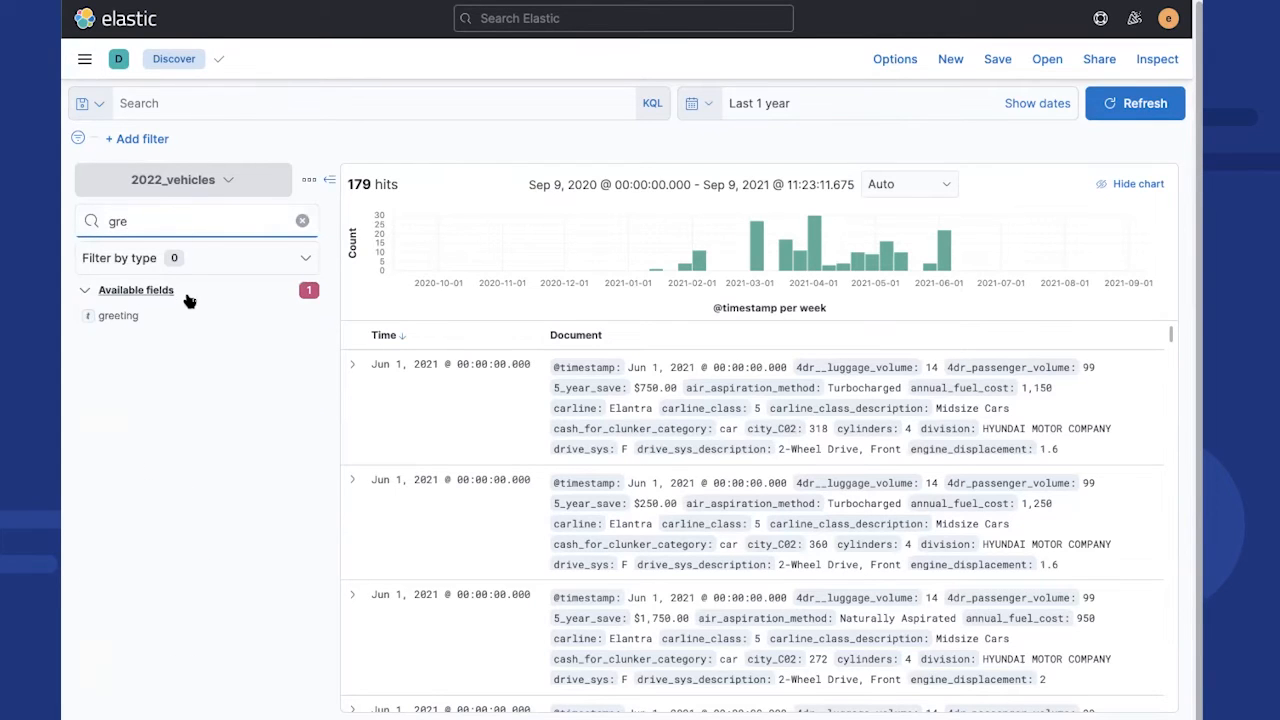
click(302, 317)
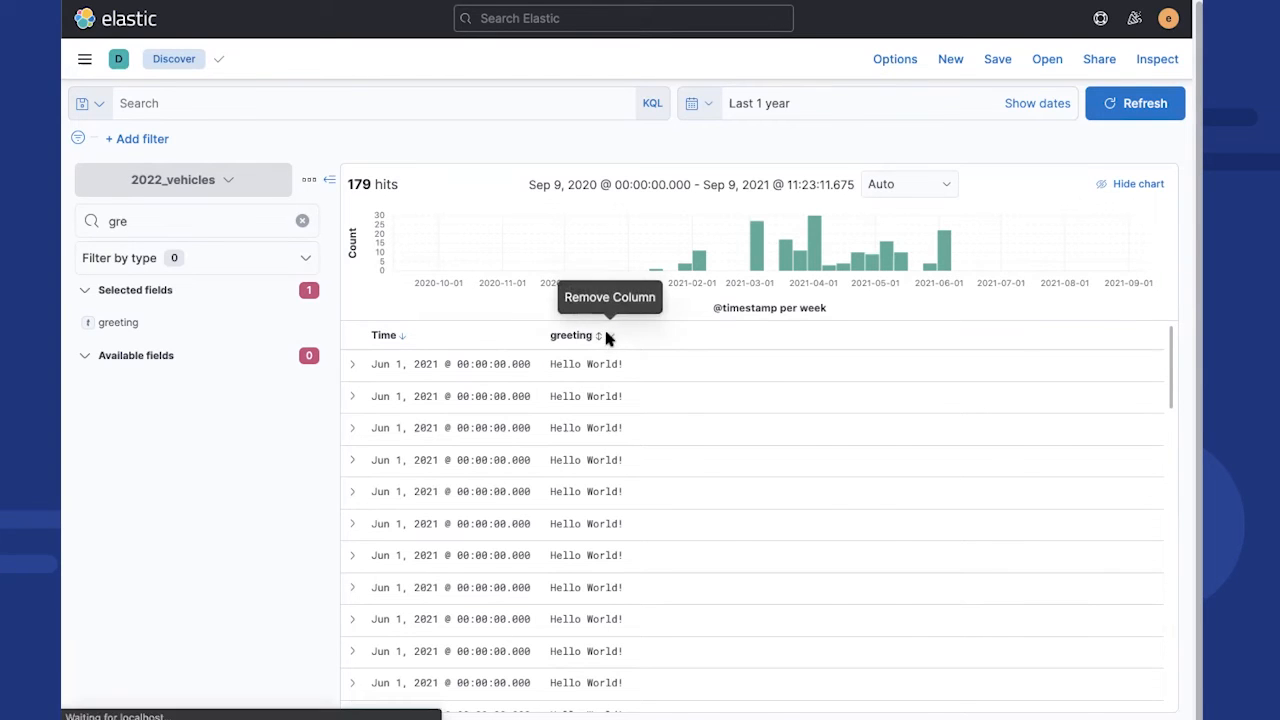
click(609, 336)
click(301, 221)
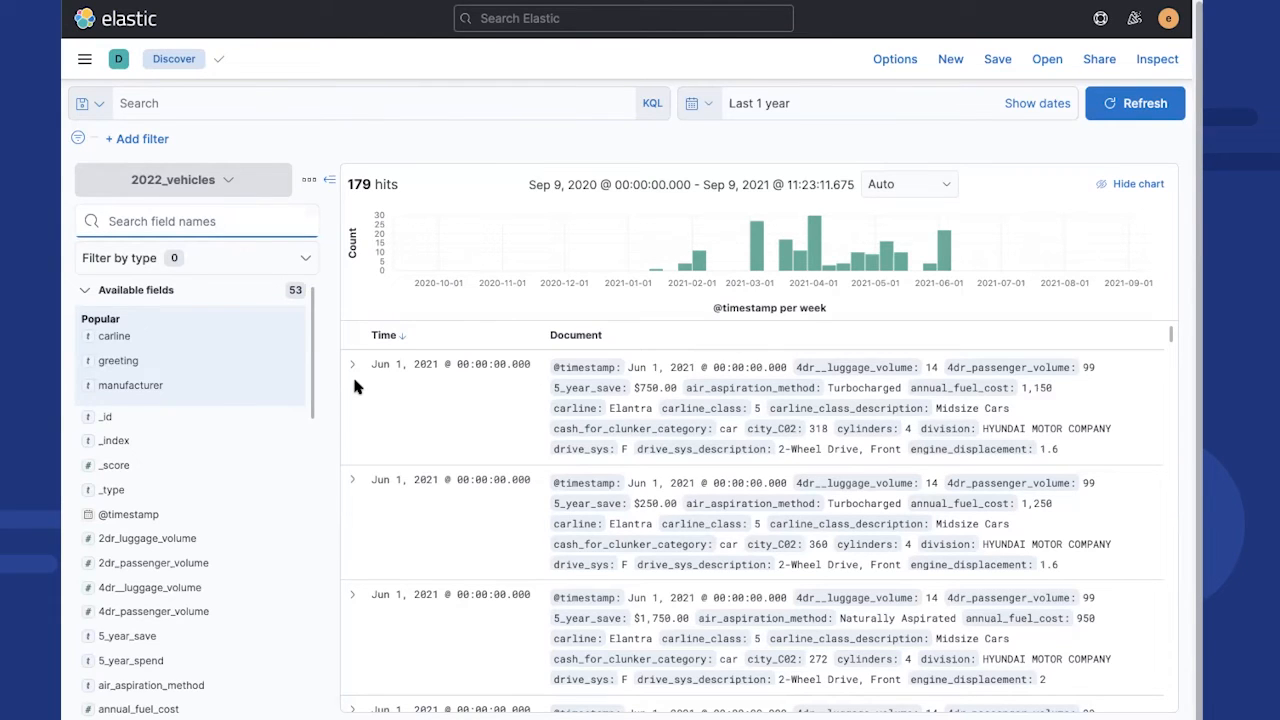
Start another field in the 2022_vehicles index pattern from Discover, named mileage_average, of type Double, with Set value enabled
click(309, 180)
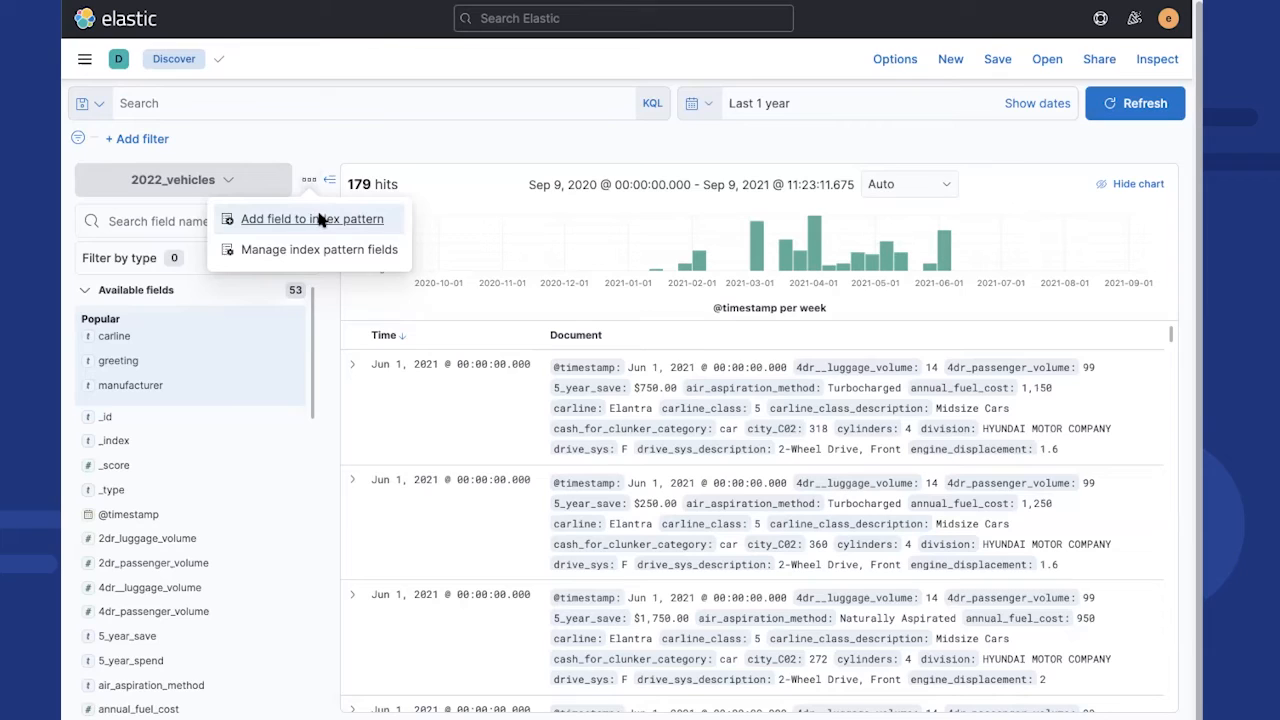
click(320, 218)
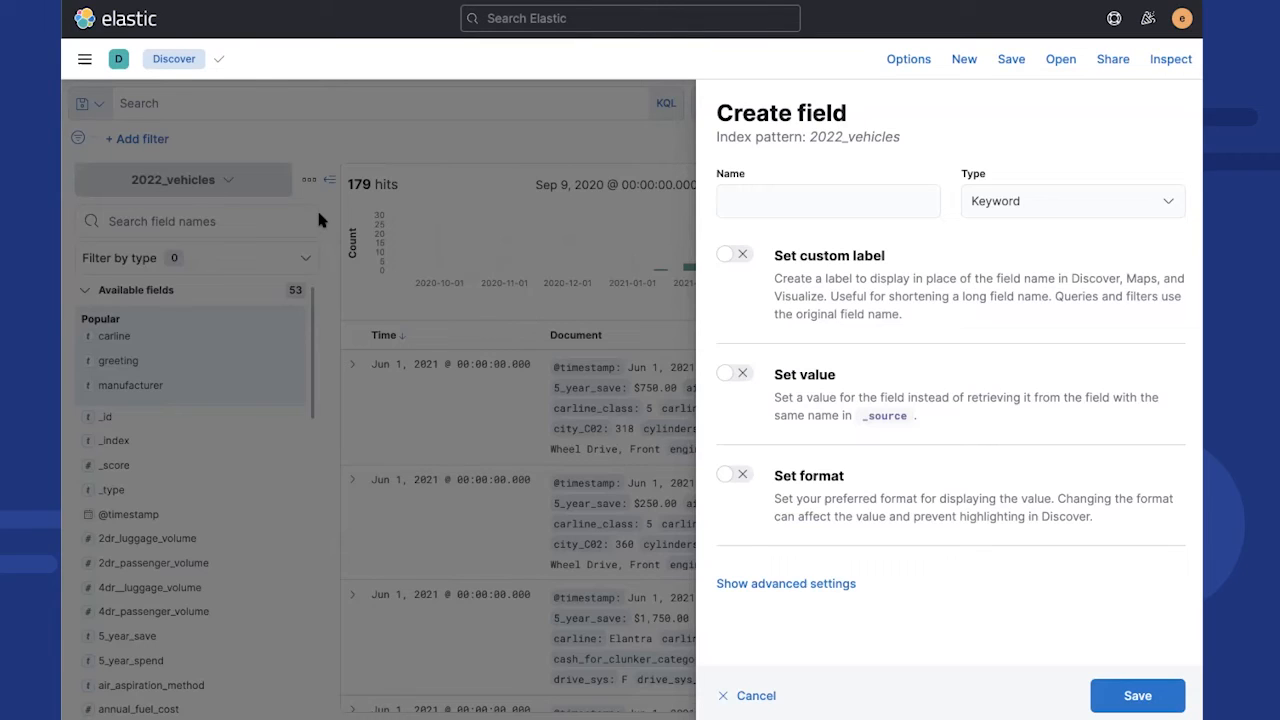
click(900, 202)
text(mileage_average)
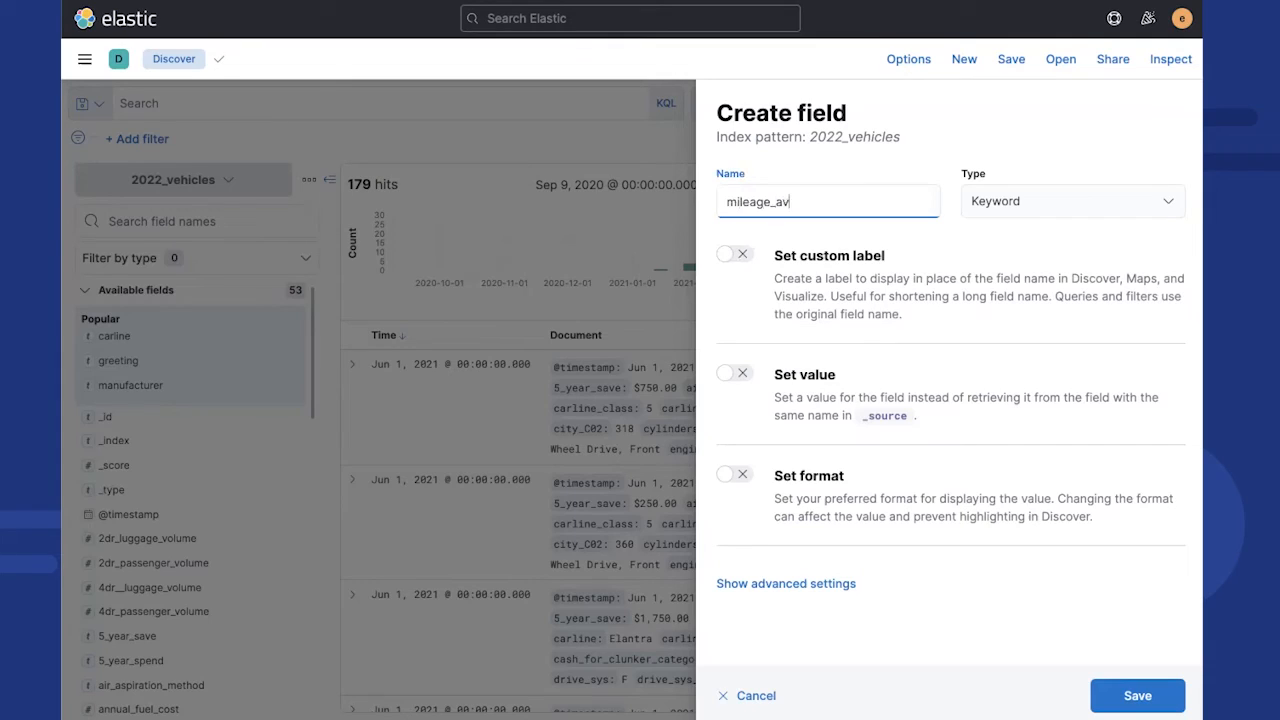
click(1072, 197)
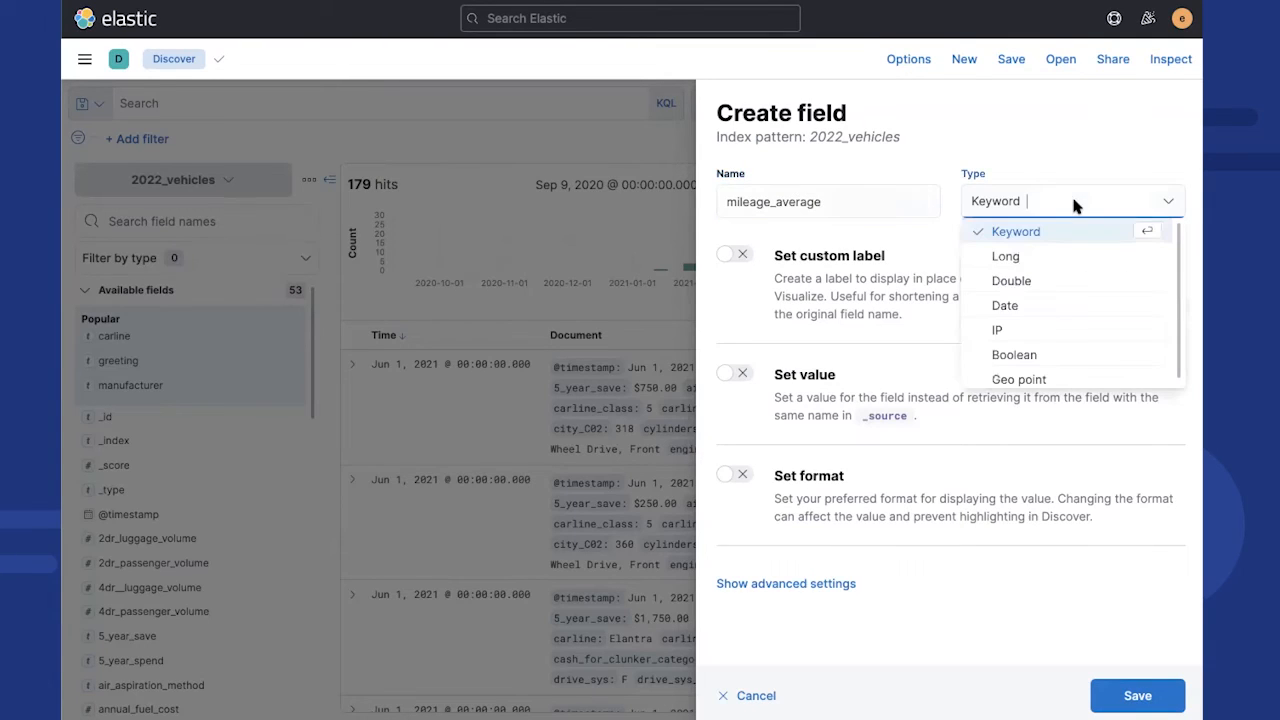
click(1015, 280)
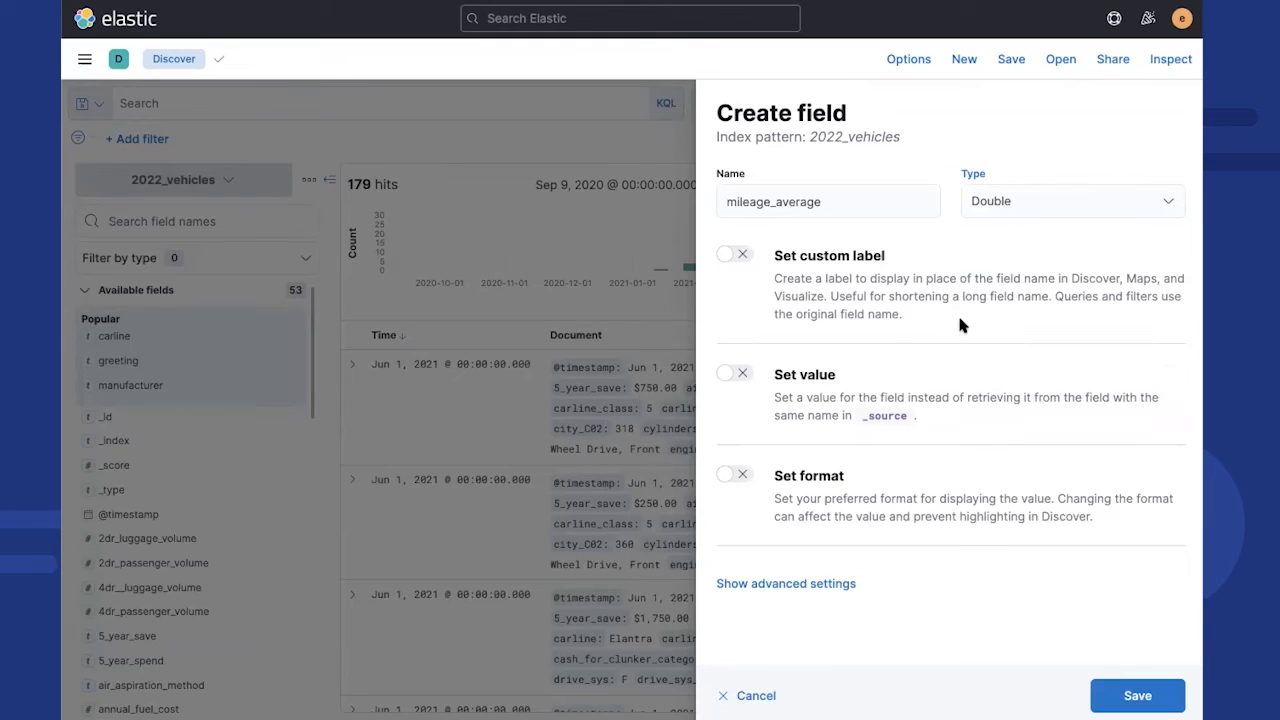
click(738, 374)
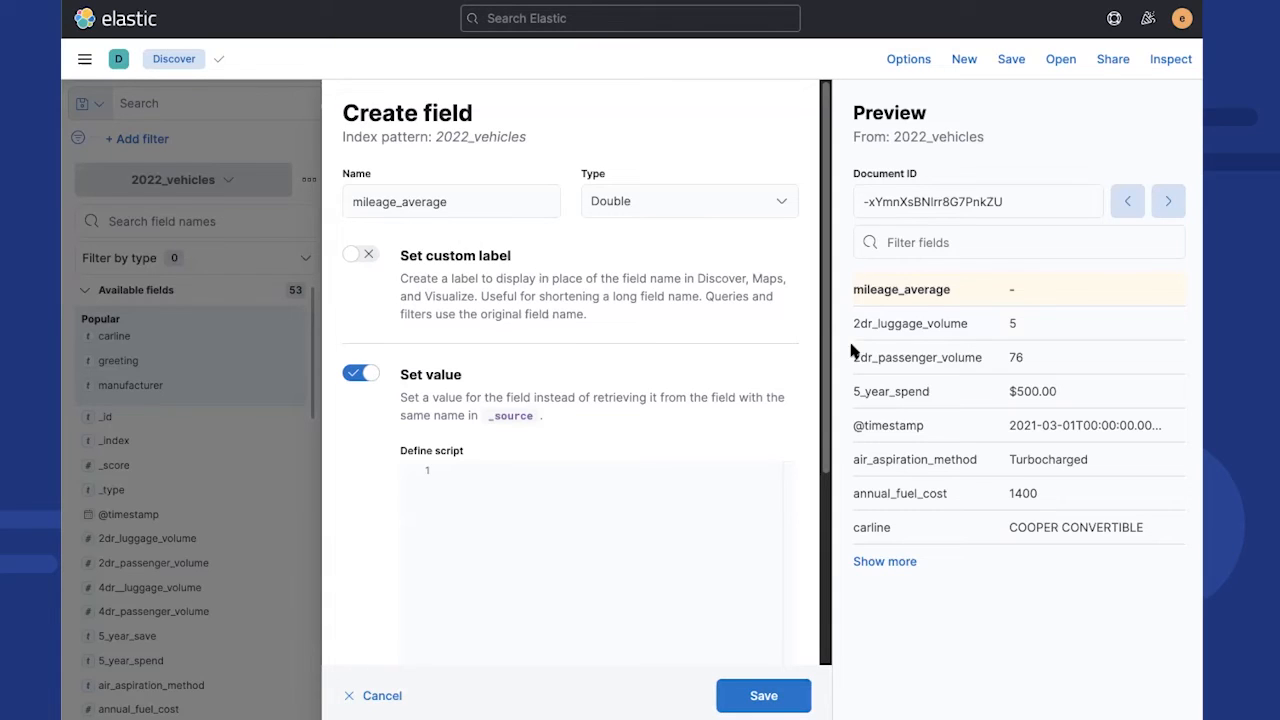
Filter the preview's document fields by "fuel" and pin fuel_economy_city and fuel_economy_hwy
click(898, 561)
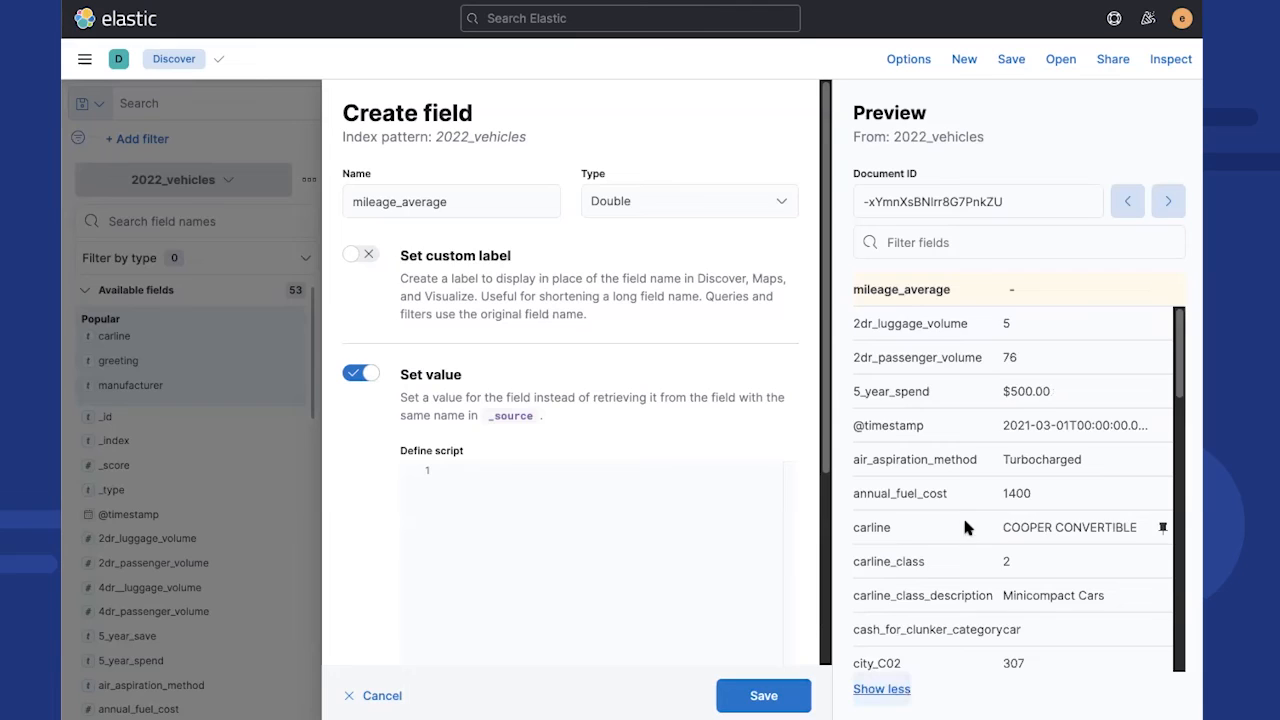
scroll(972, 507, down, 1)
click(990, 236)
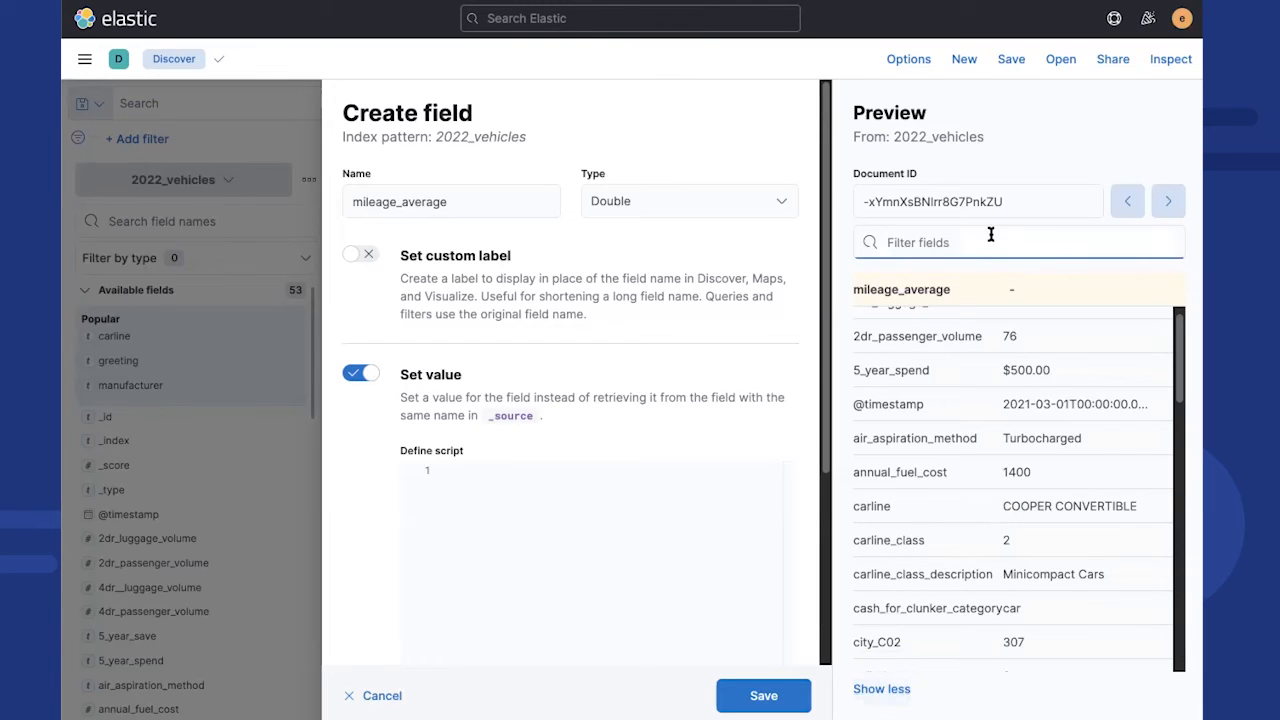
text(fuel)
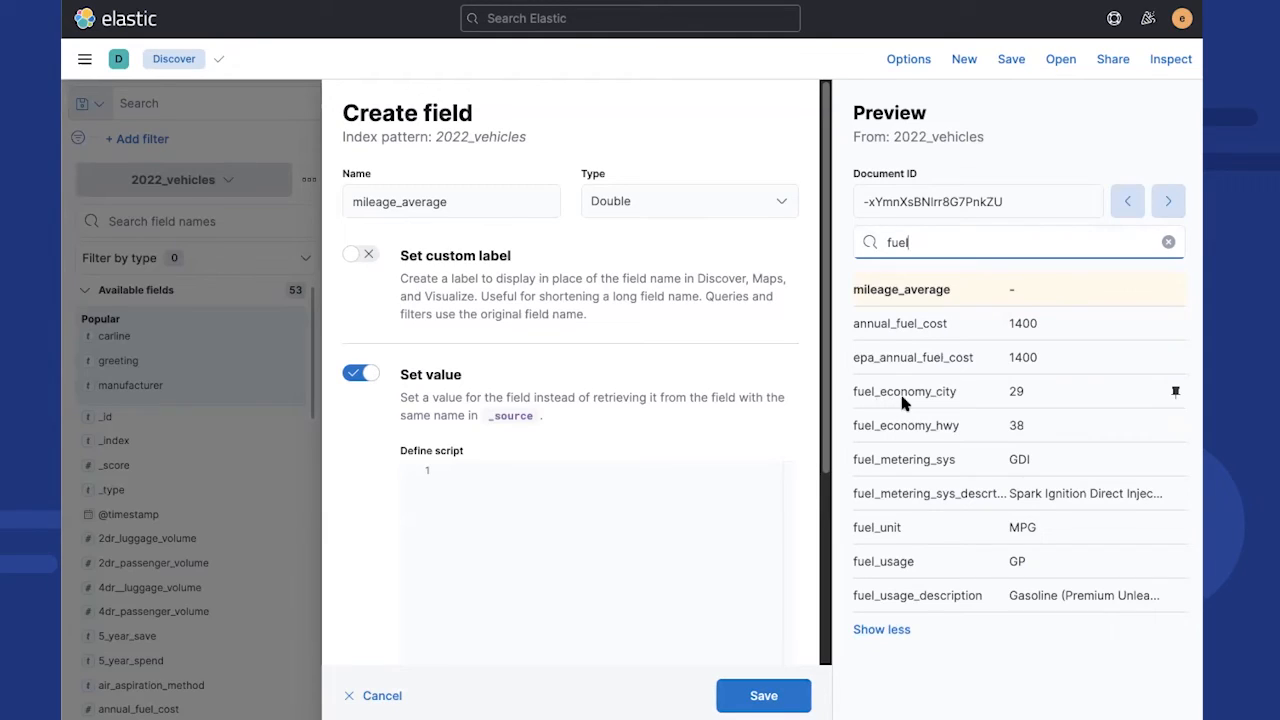
click(1175, 391)
click(1176, 425)
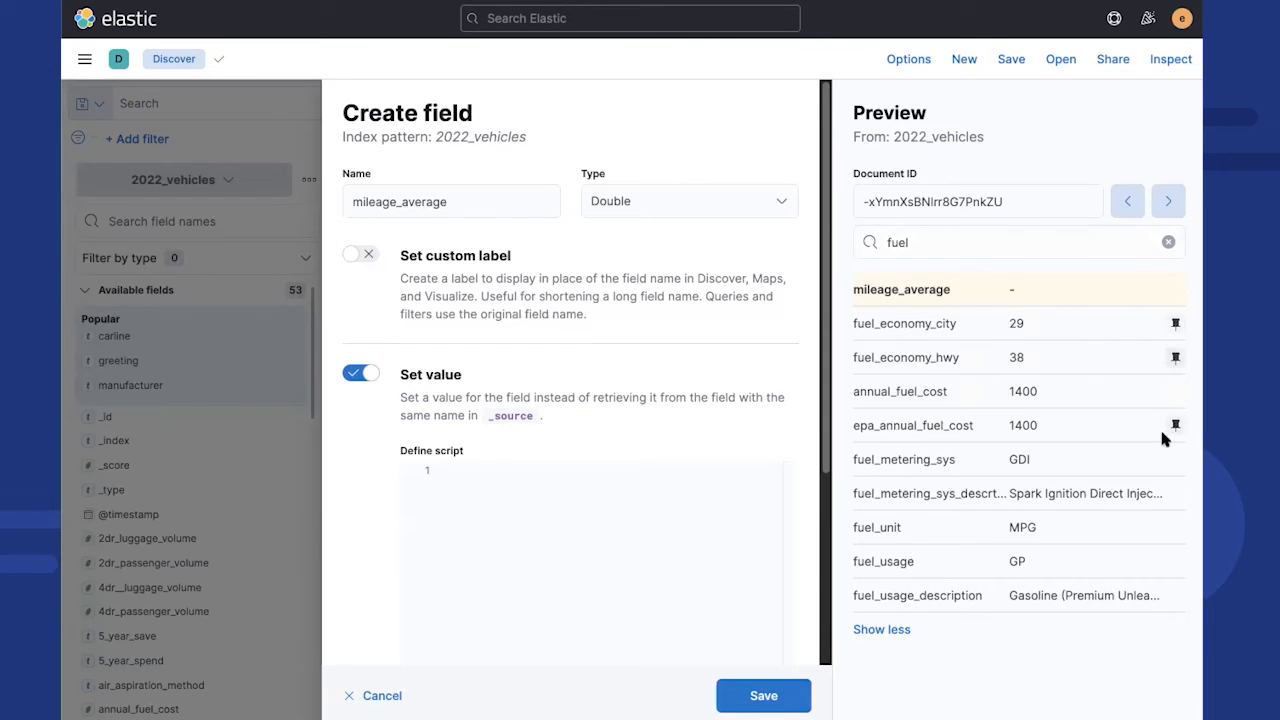
Clear the preview's field filter and look through the expanded list of document fields
click(884, 630)
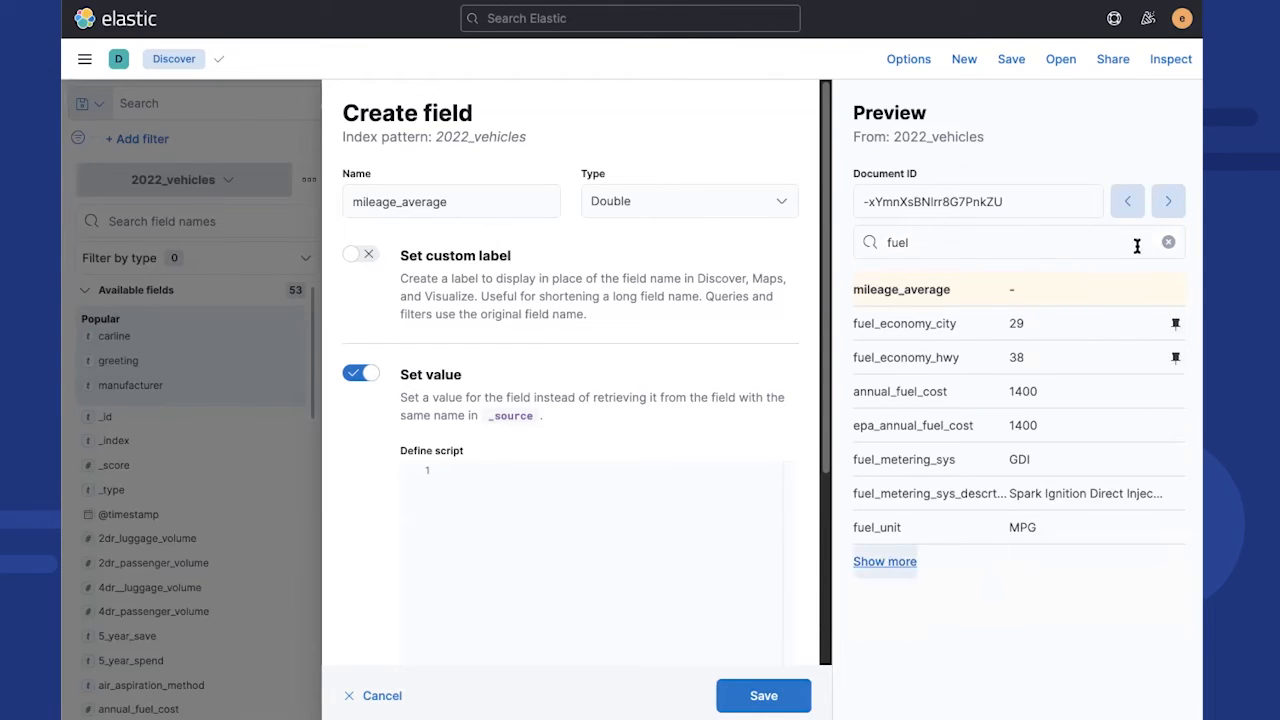
click(1168, 242)
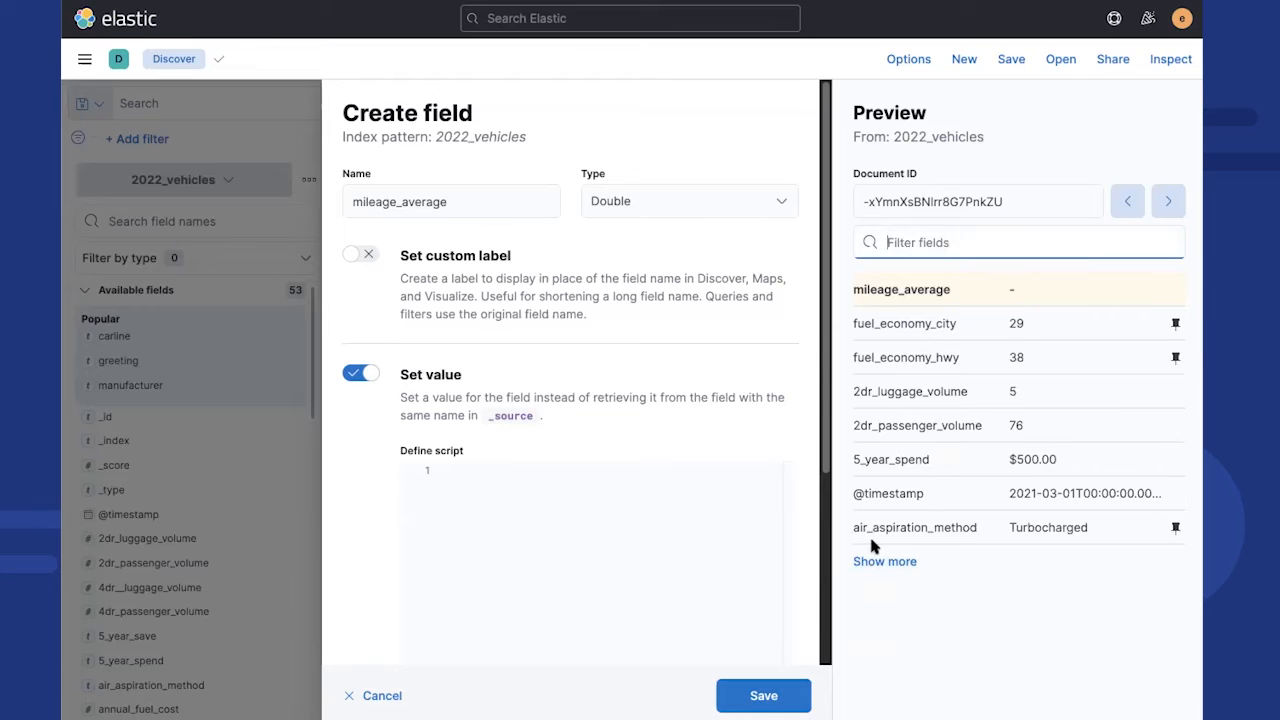
click(880, 561)
scroll(986, 477, down, 4)
scroll(988, 490, up, 4)
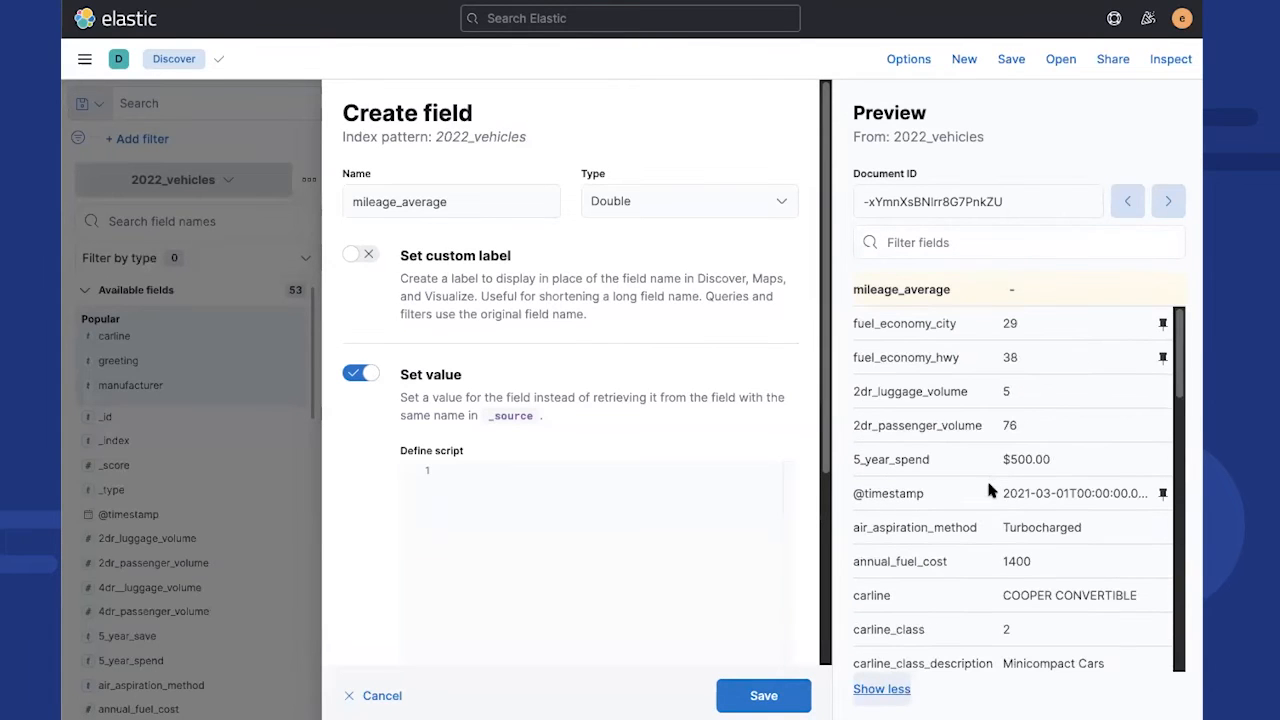
Define the mileage_average script as emit(doc['fuel_economy_city'].value)
click(683, 492)
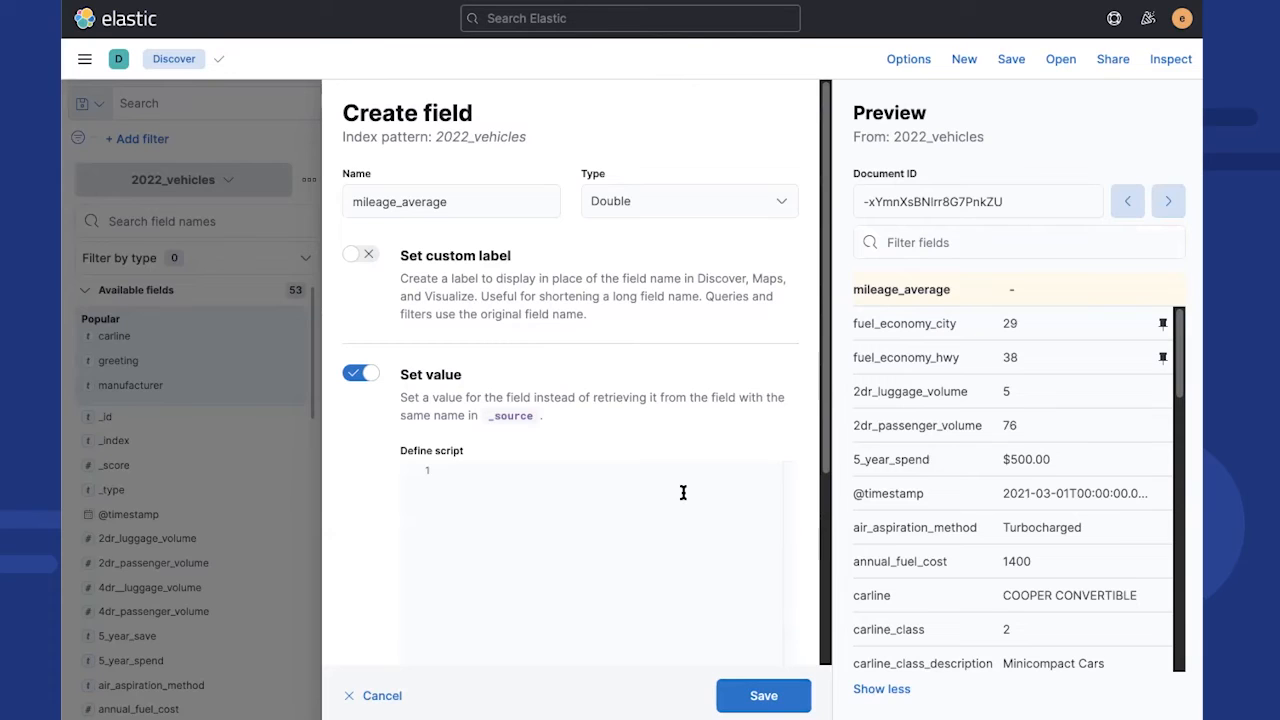
text(emit)
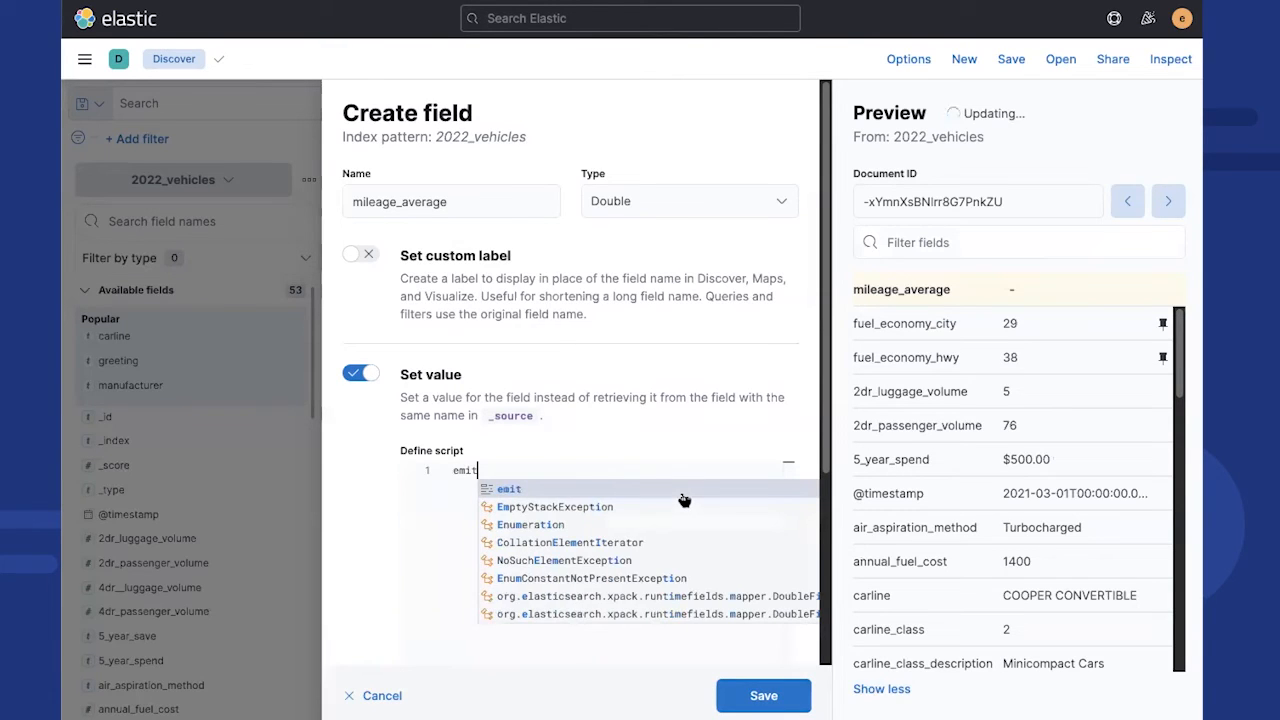
text(()
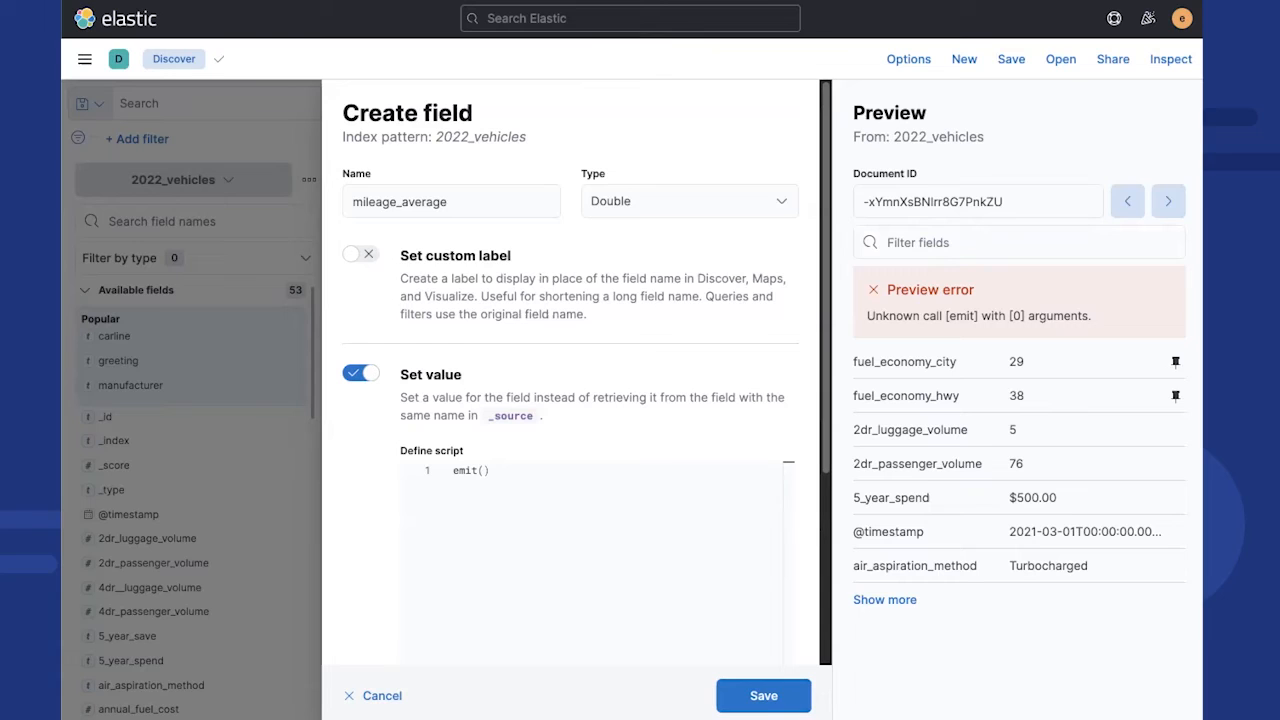
text(doc[])
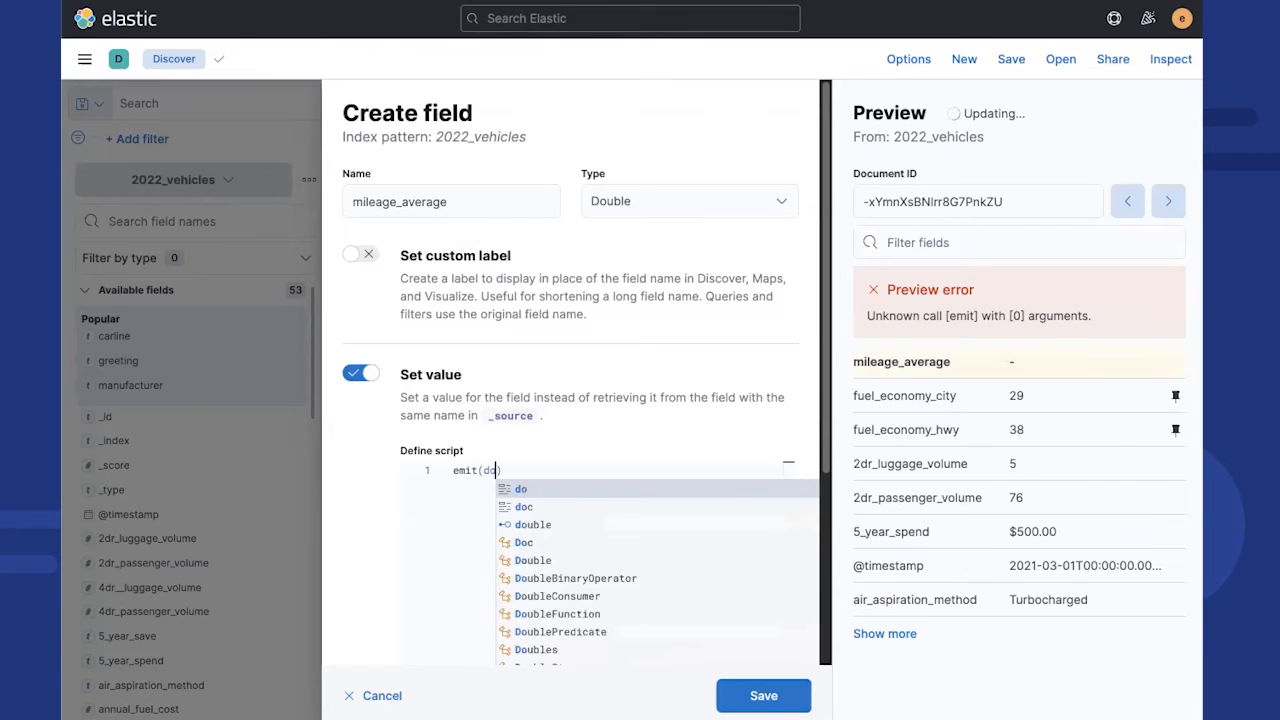
text(.value)
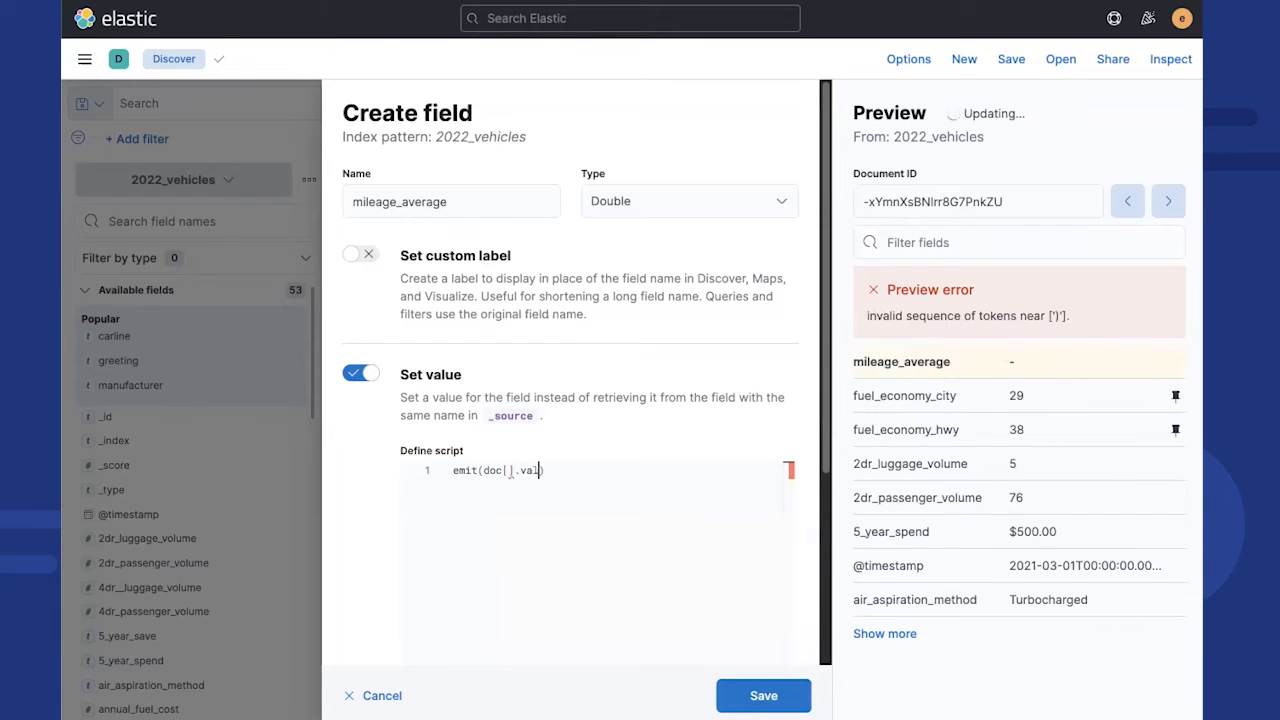
click(508, 470)
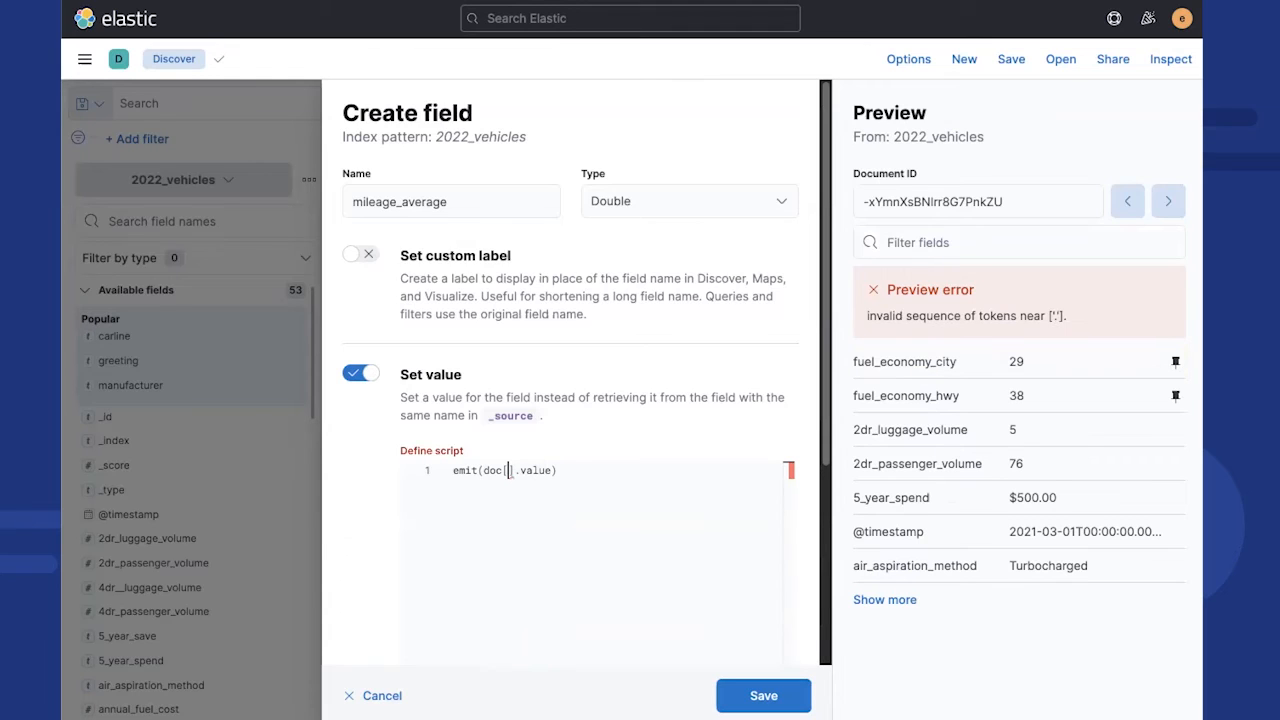
text('f)
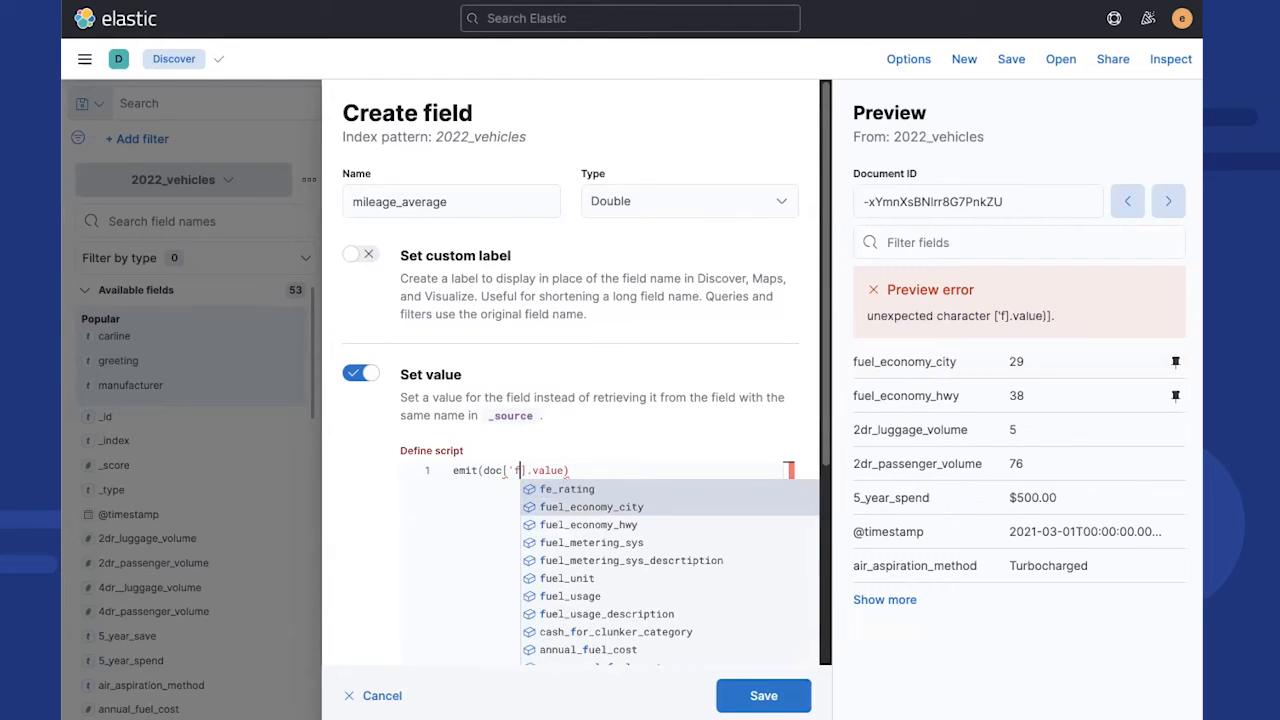
click(590, 507)
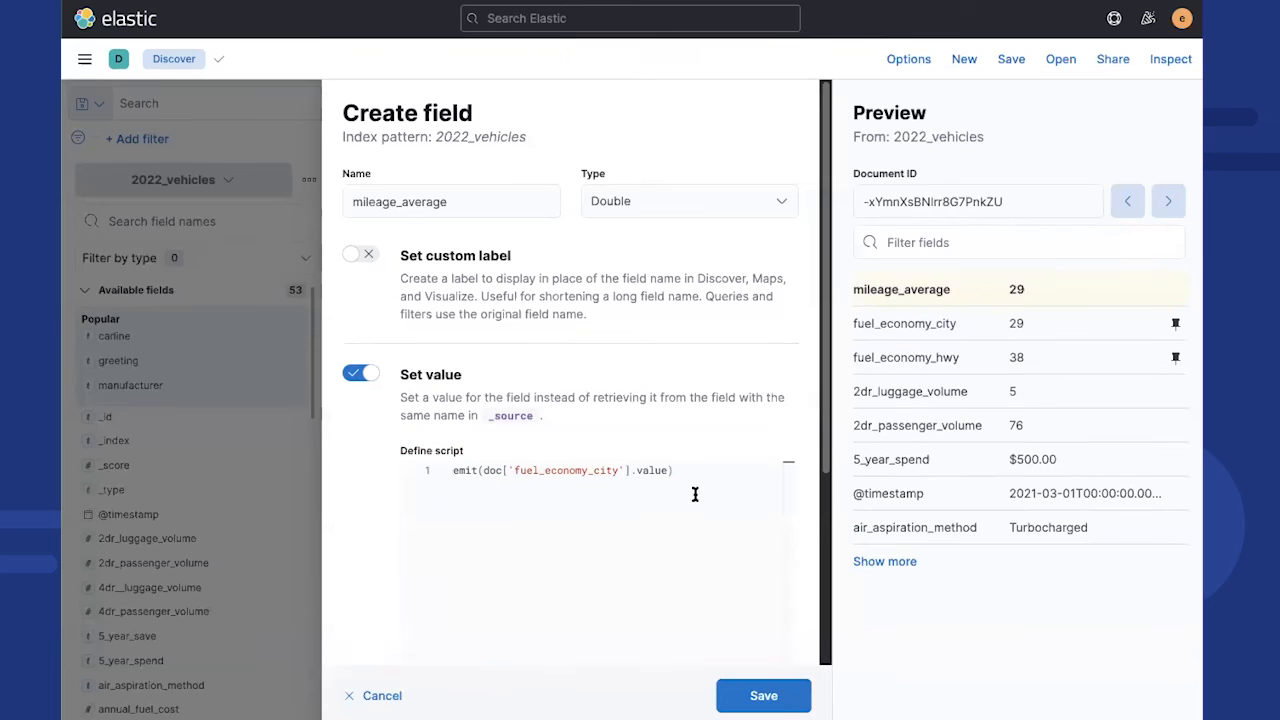
Extend the emitted expression by adding + doc['fuel_economy_hwy'].value after the city value
click(668, 471)
text(+ d)
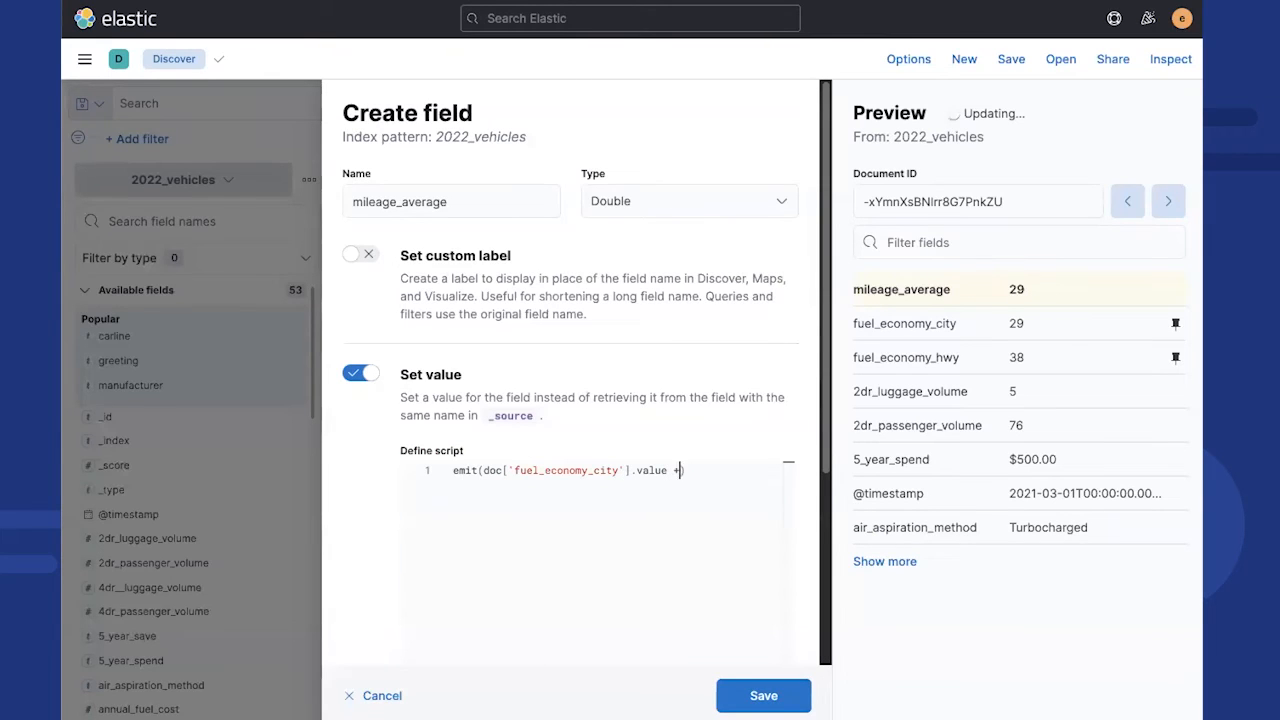
text(oc[)
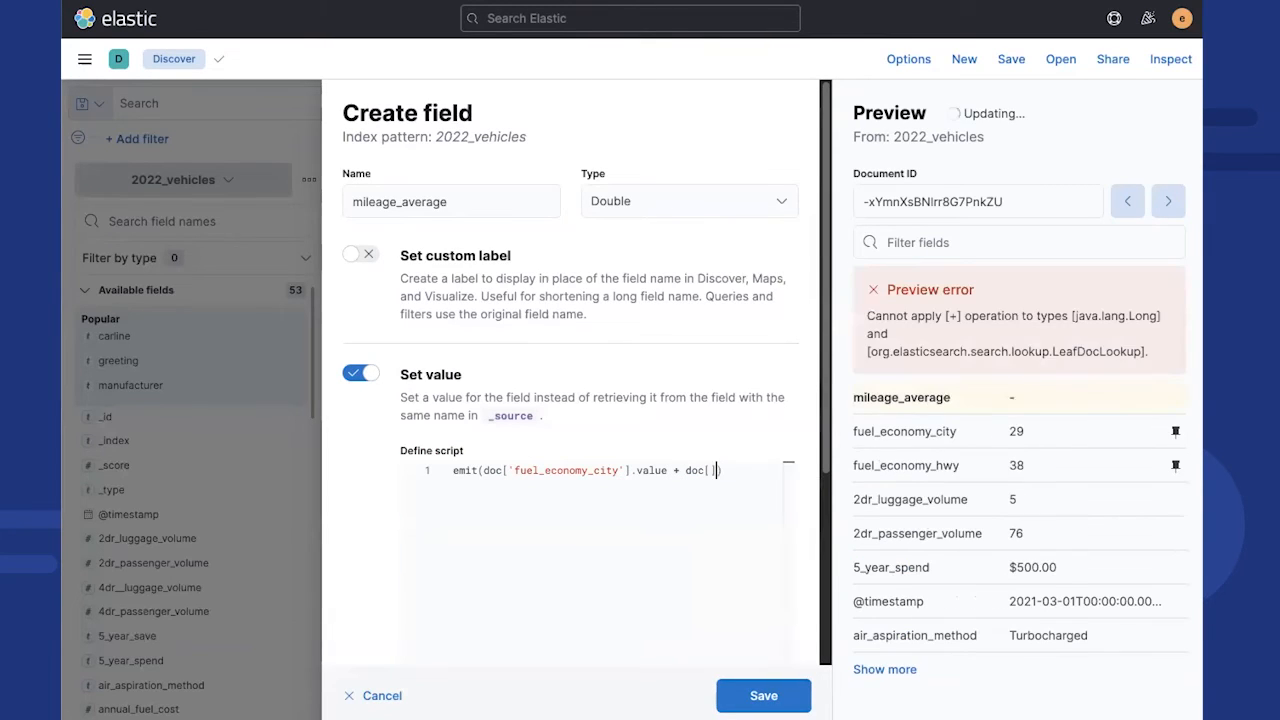
key(Right)
text(.value)
key(Left)
key(Left)
key(Left)
key(Left)
key(Left)
key(Left)
key(Left)
text(')
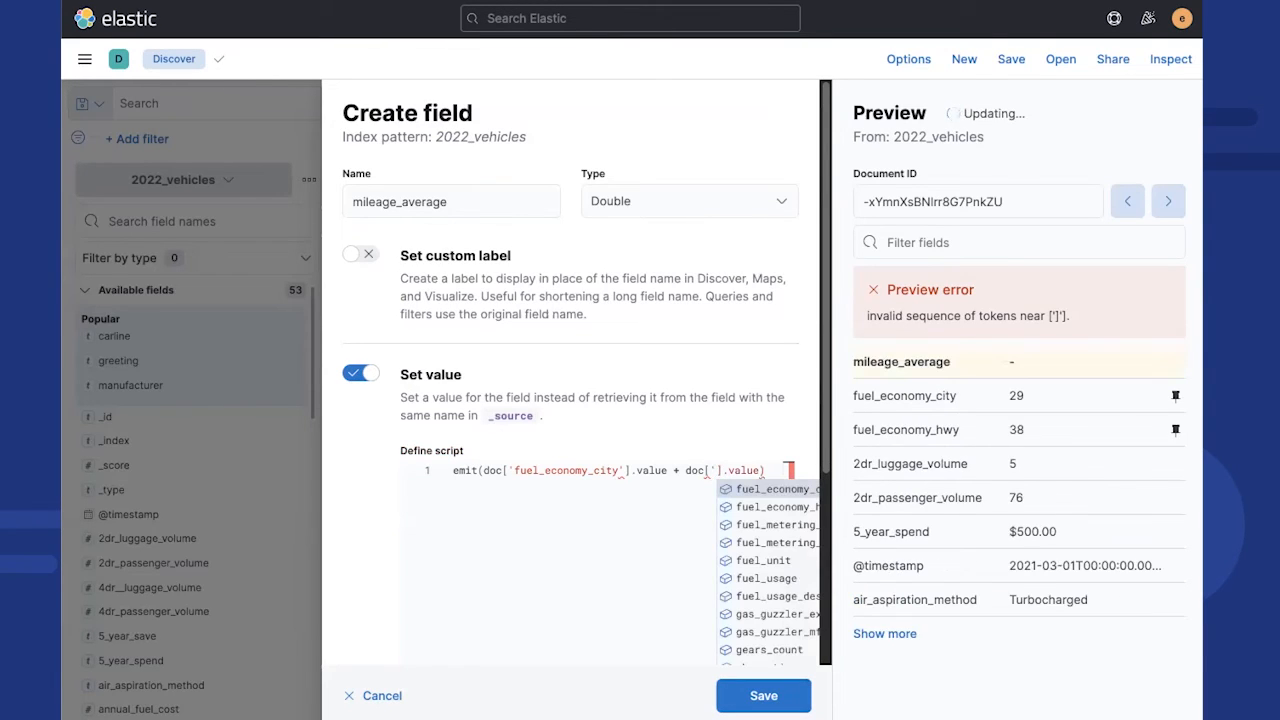
click(782, 505)
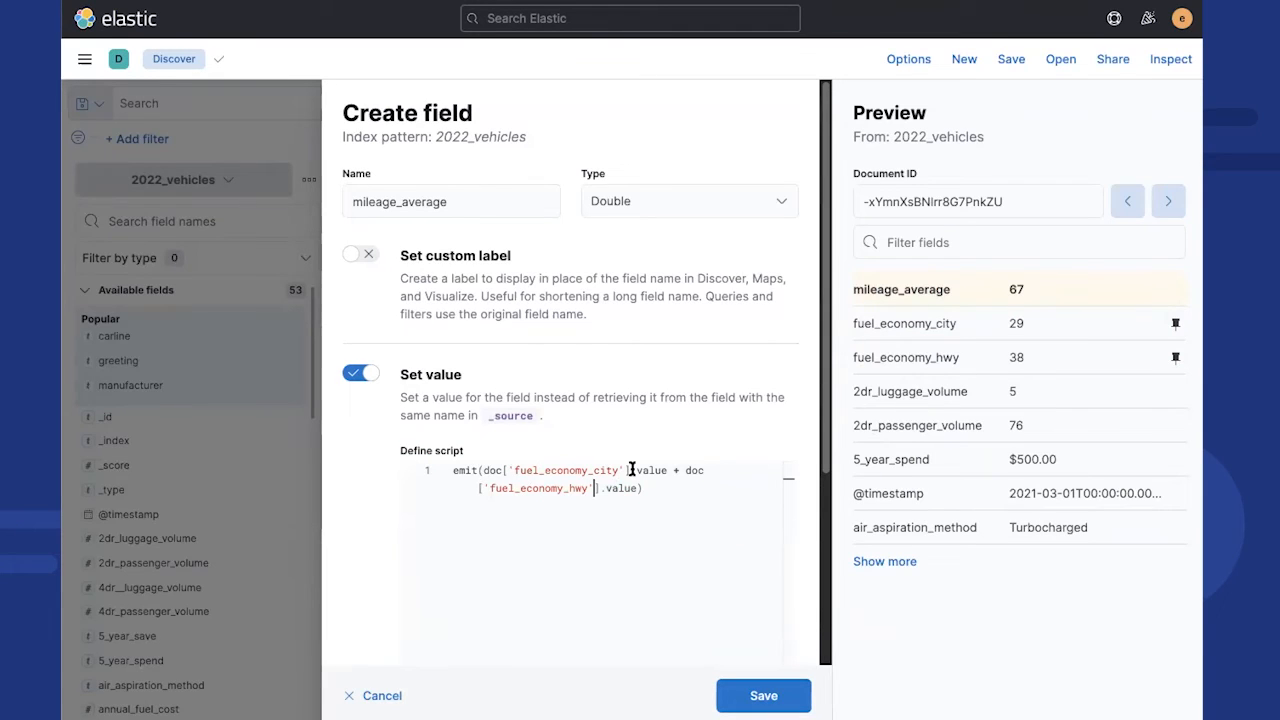
Wrap the sum of the city and highway values in parentheses and divide it by 2 inside emit
click(483, 471)
text(()
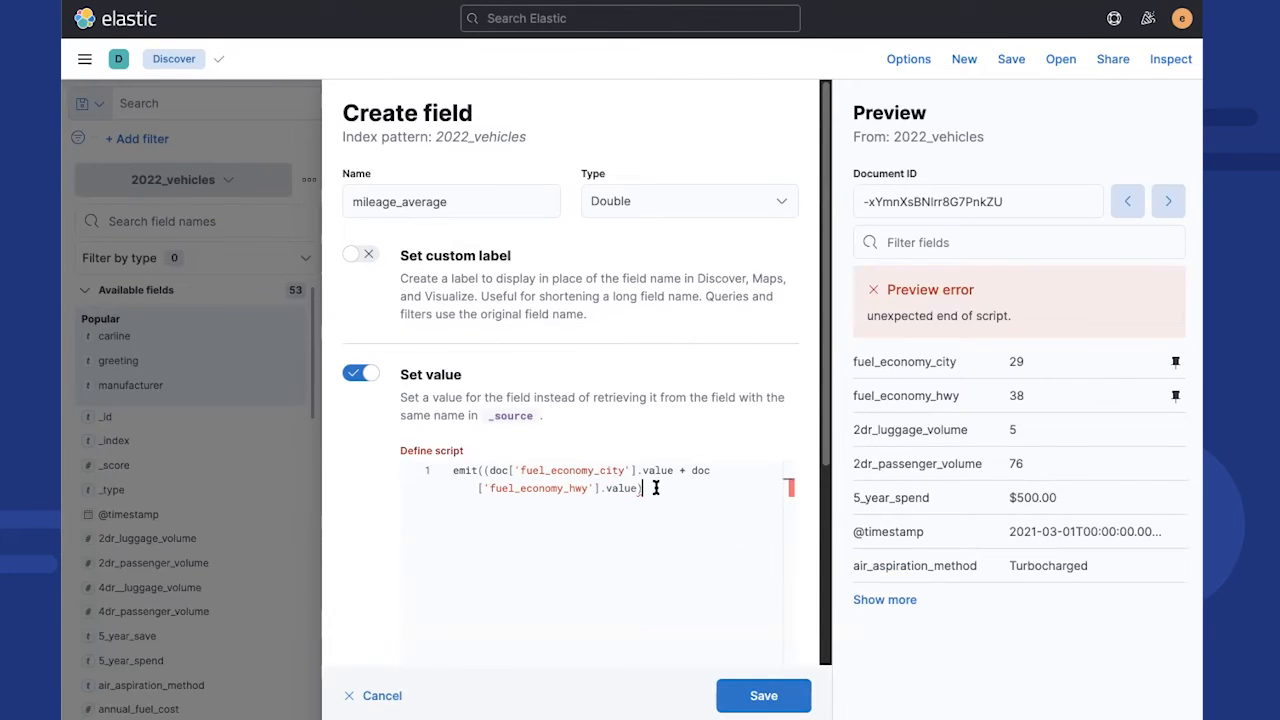
text(/2))
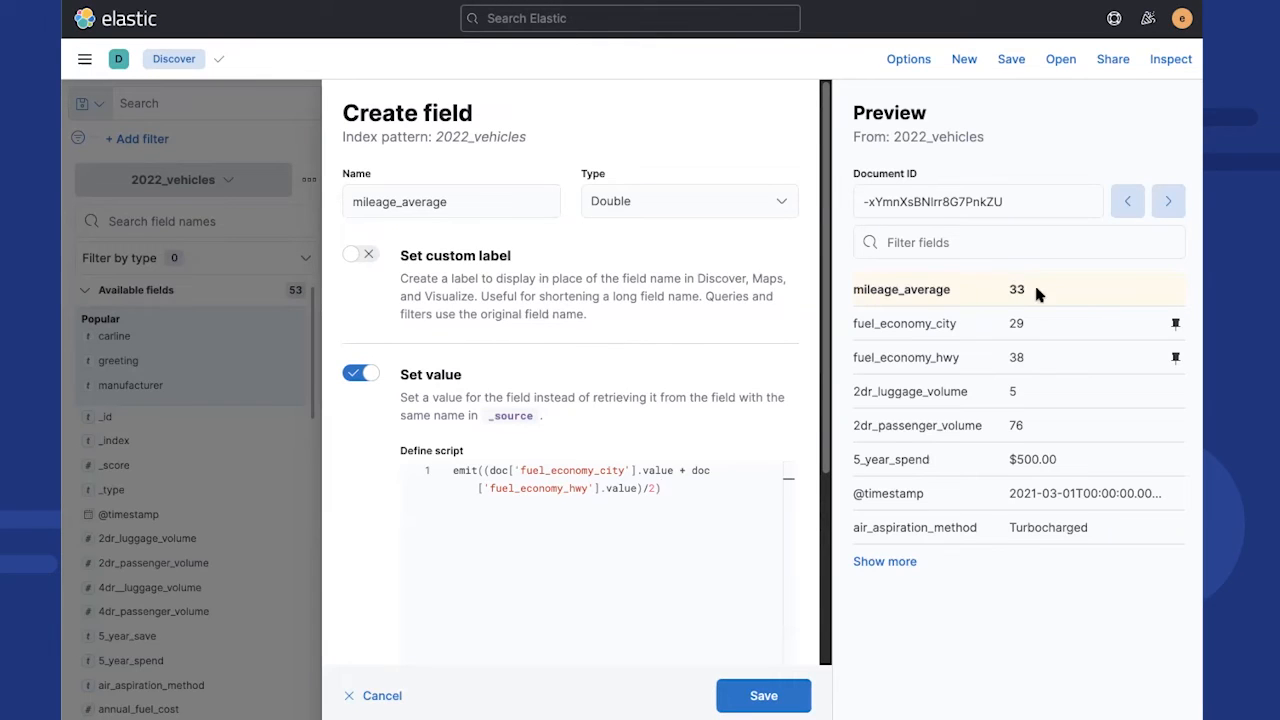
Check the mileage_average preview on the following documents and save the field
click(1164, 204)
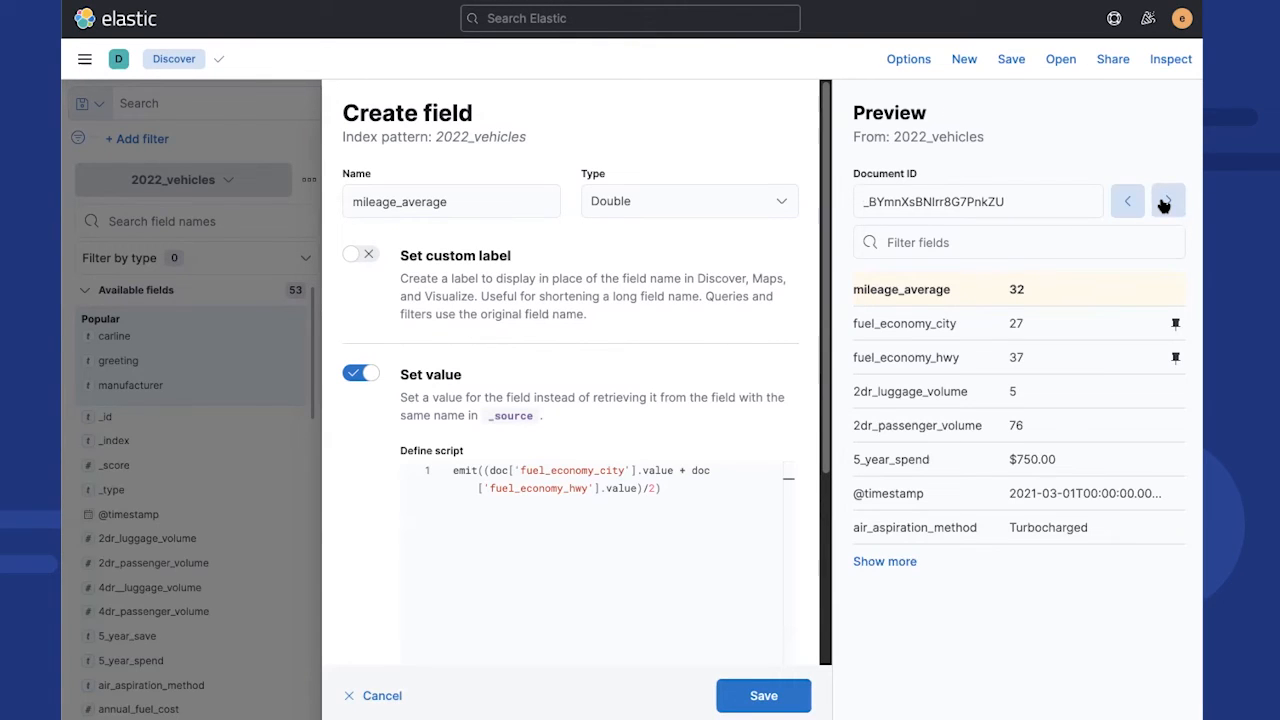
click(1164, 204)
click(1164, 204)
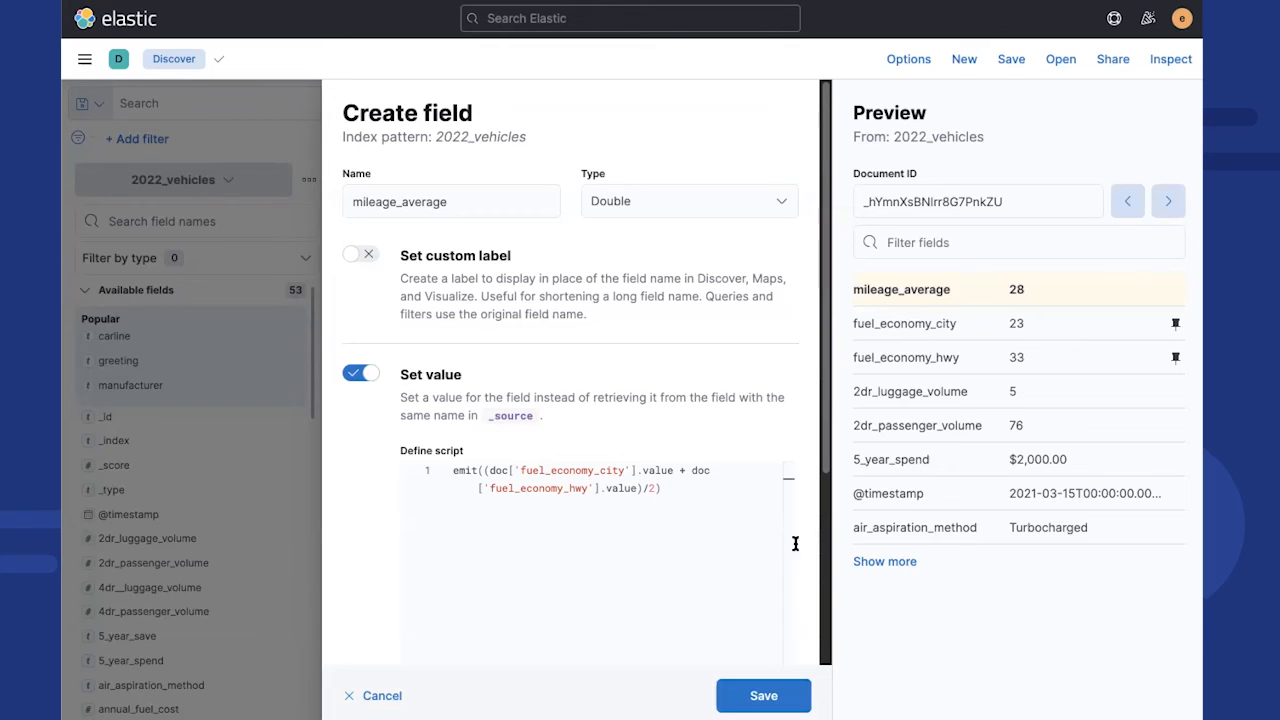
click(757, 694)
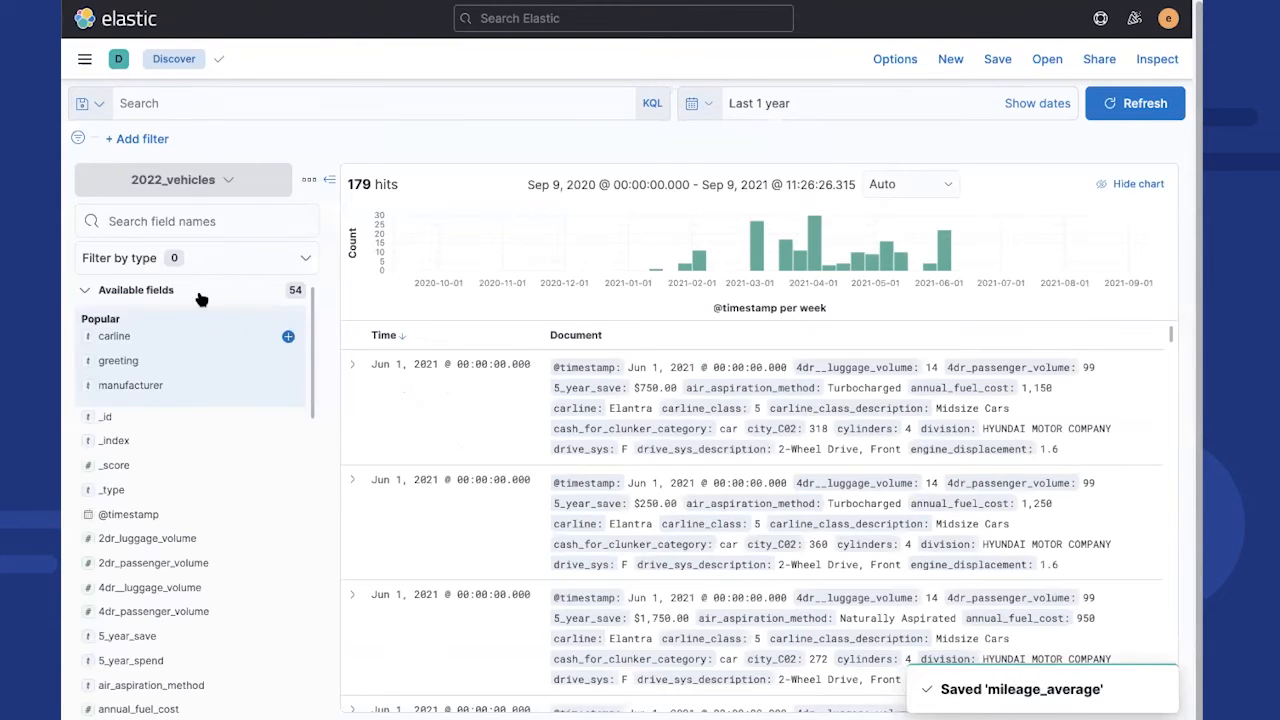
Search the available fields for "mil" and add mileage_average as a column in the document table
click(207, 218)
text(mil)
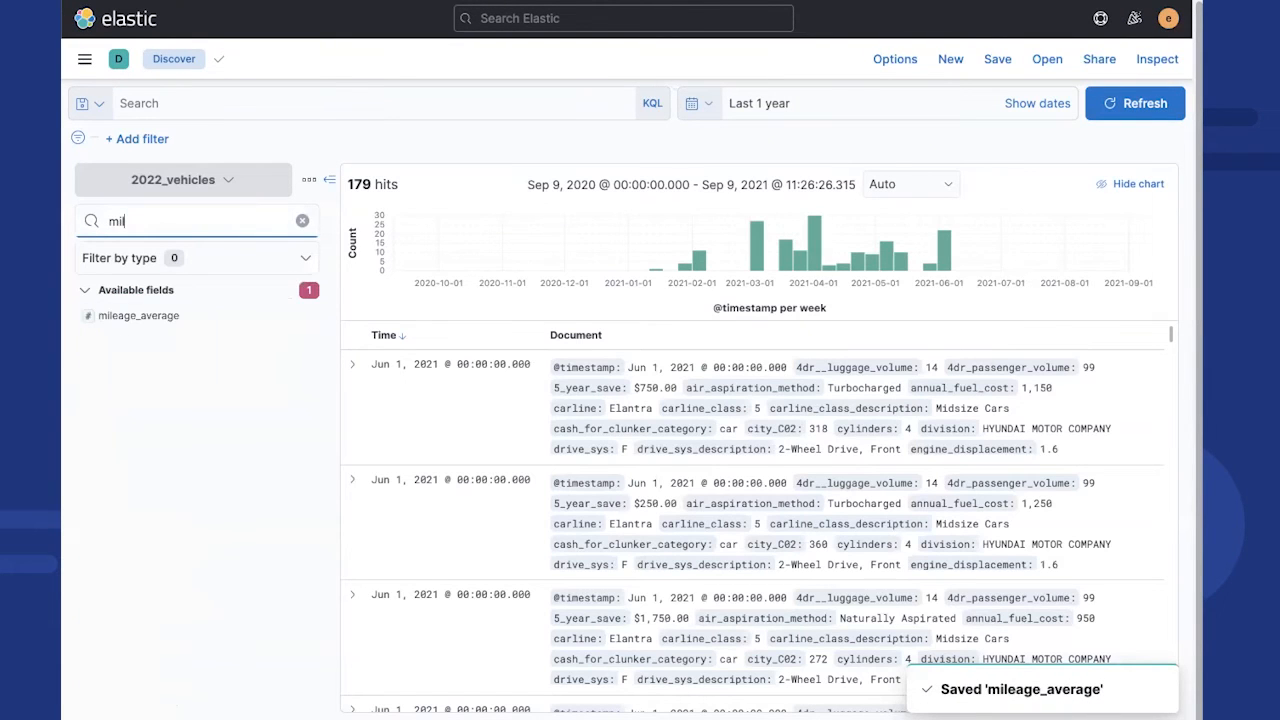
click(302, 316)
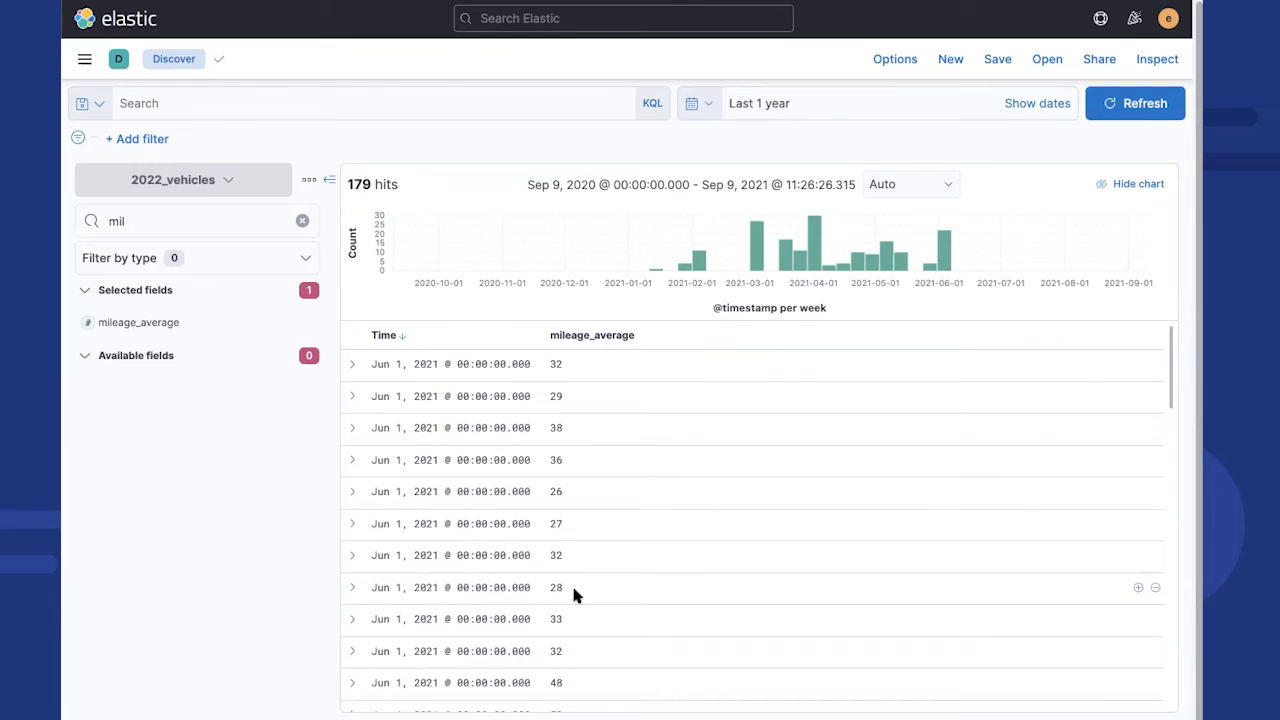
Clear the field search, view mileage_average's top values, and open the field as a visualization
click(302, 220)
click(199, 324)
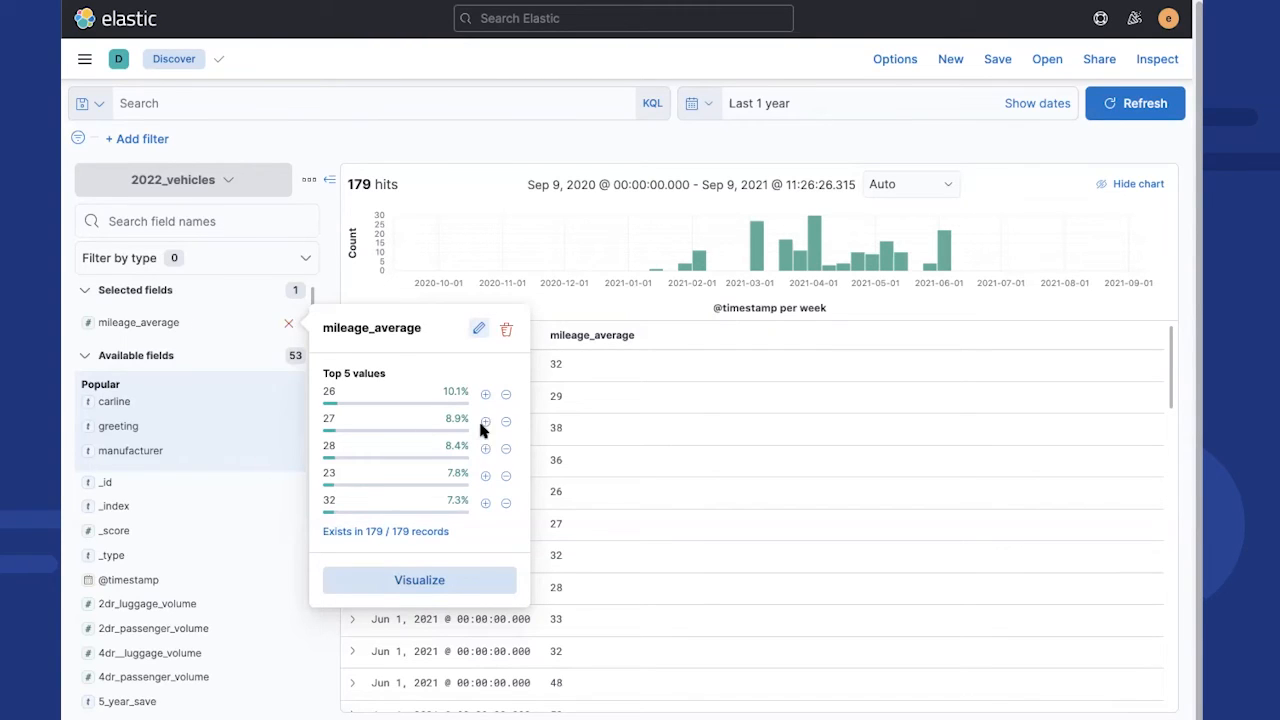
click(440, 582)
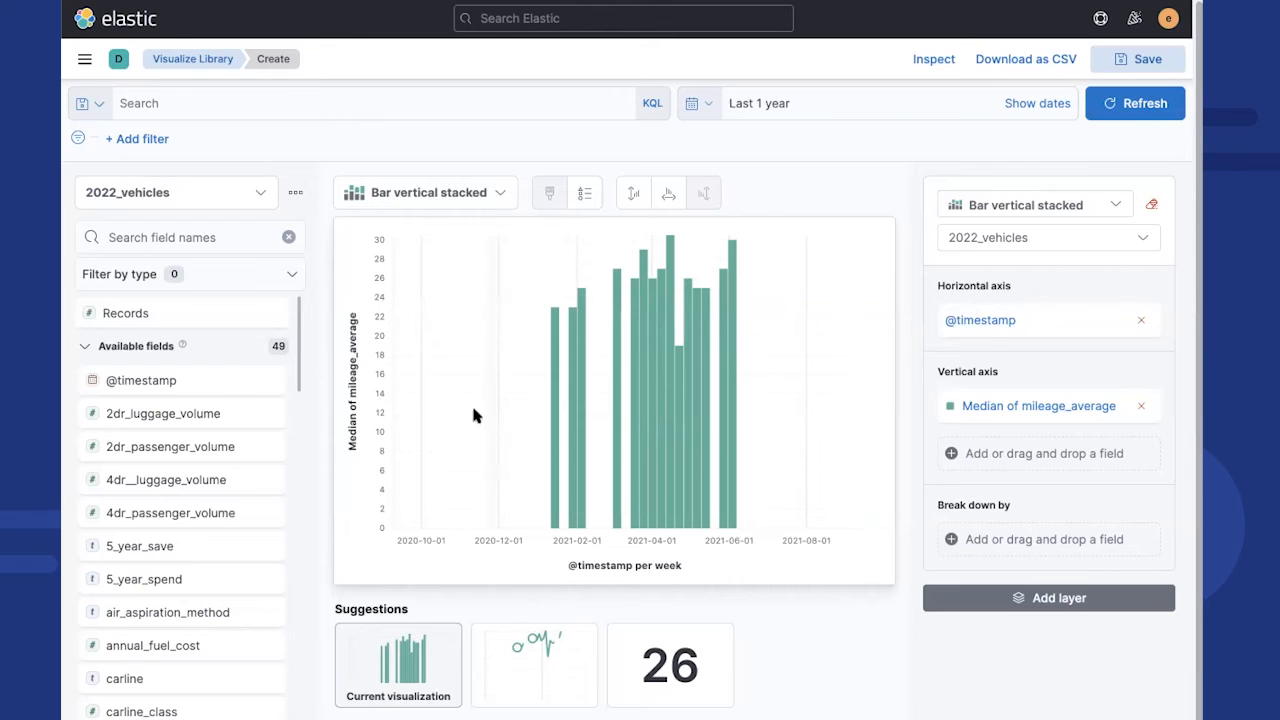
Search the visualization's fields for "man" and view the top values of manufacturer
drag(188, 530, 190, 527)
click(226, 237)
text(man)
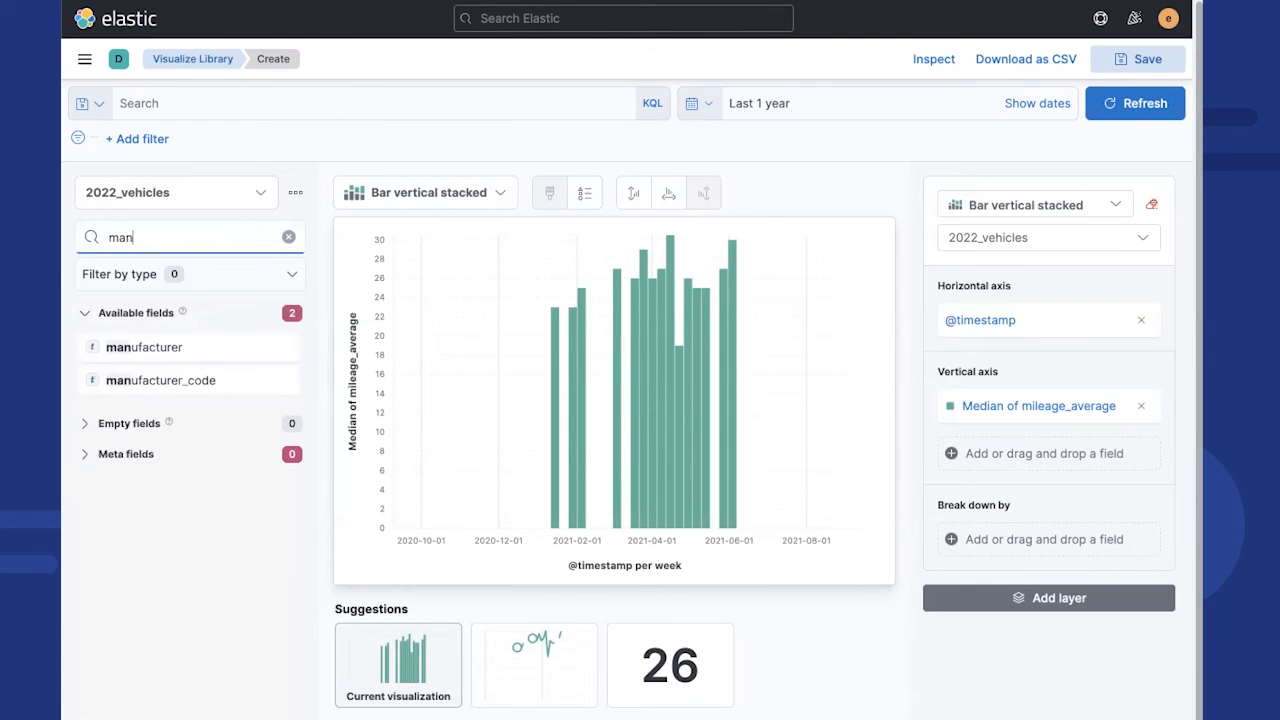
click(231, 352)
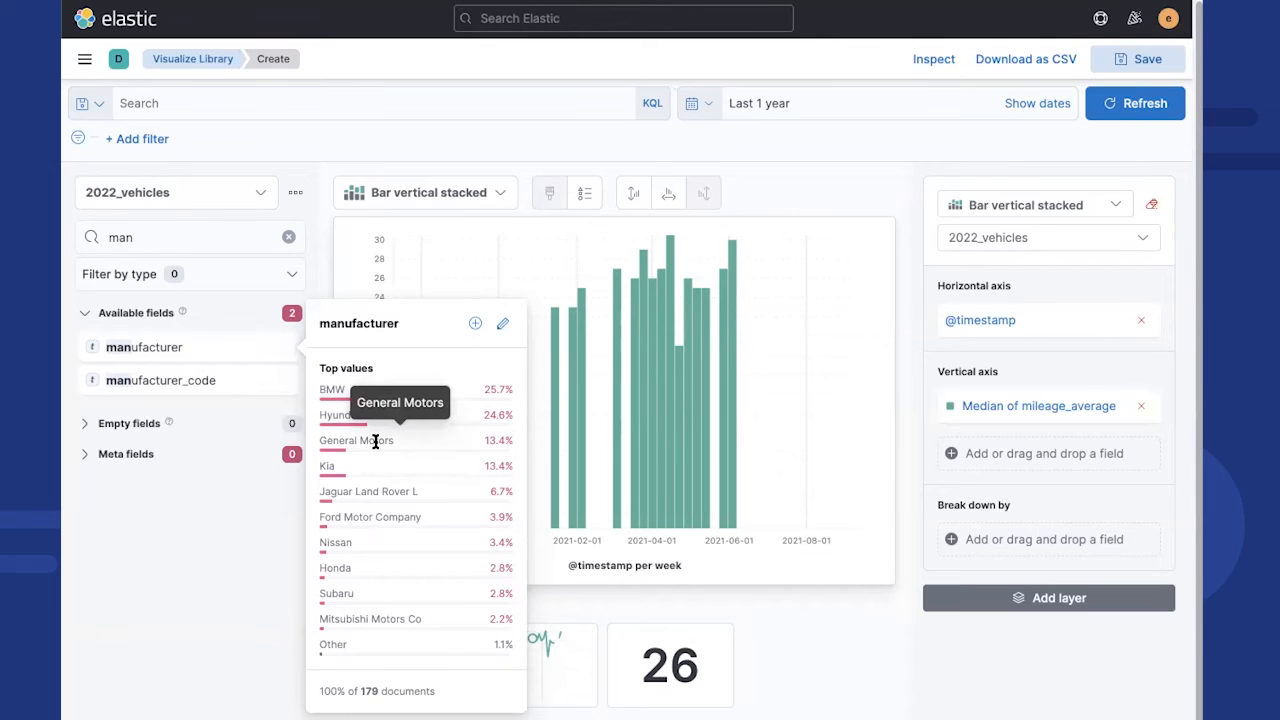
Change the field search to "di", view the top values of division, and close its details
click(192, 238)
key(BackSpace)
key(BackSpace)
key(BackSpace)
text(di)
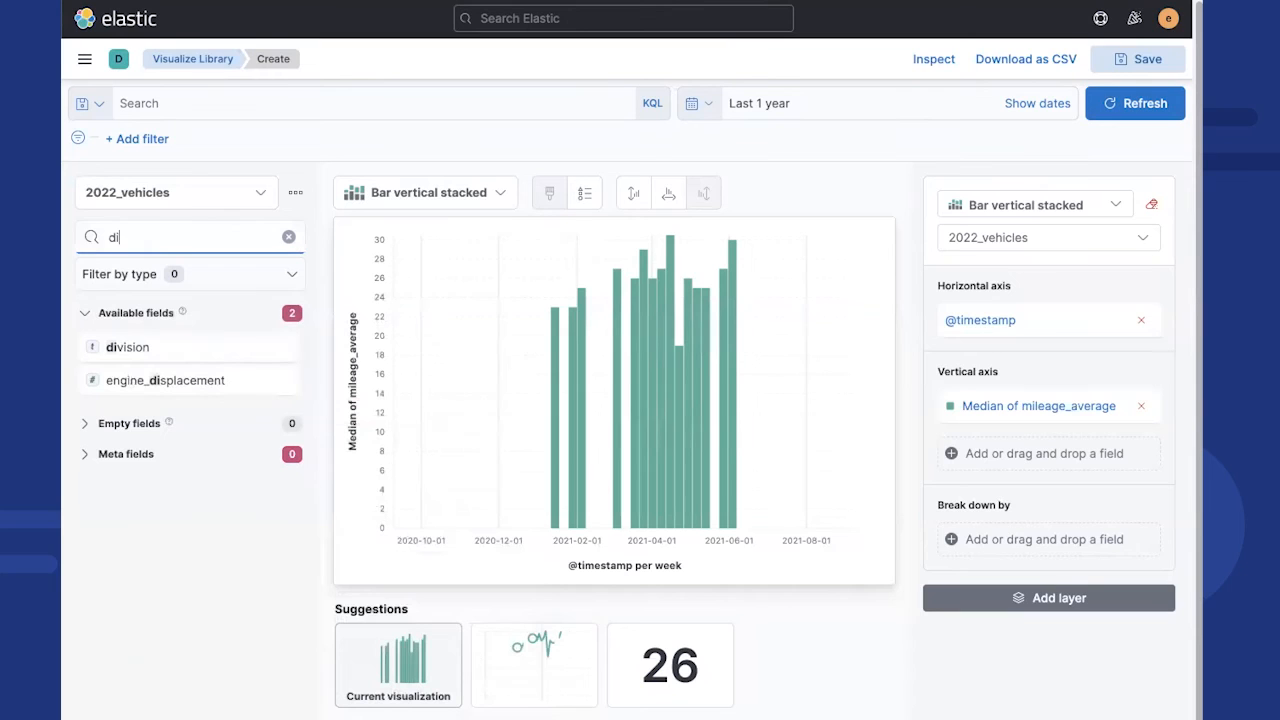
click(181, 347)
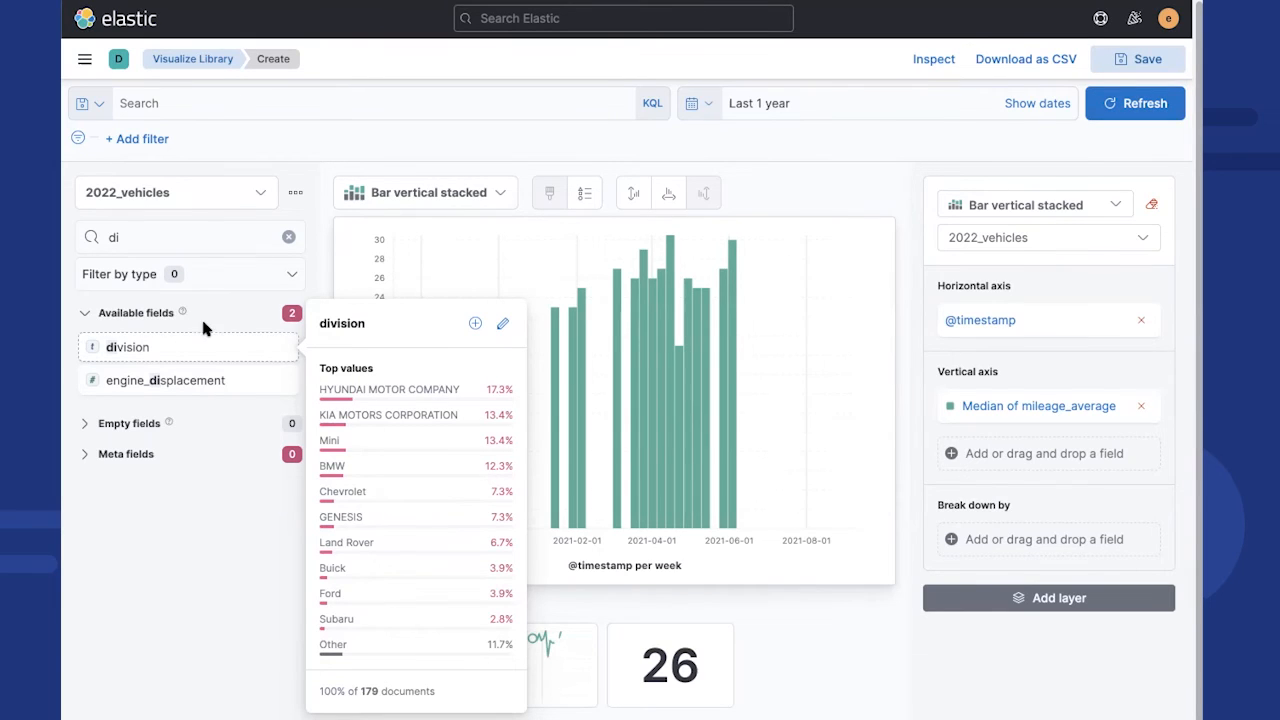
click(425, 145)
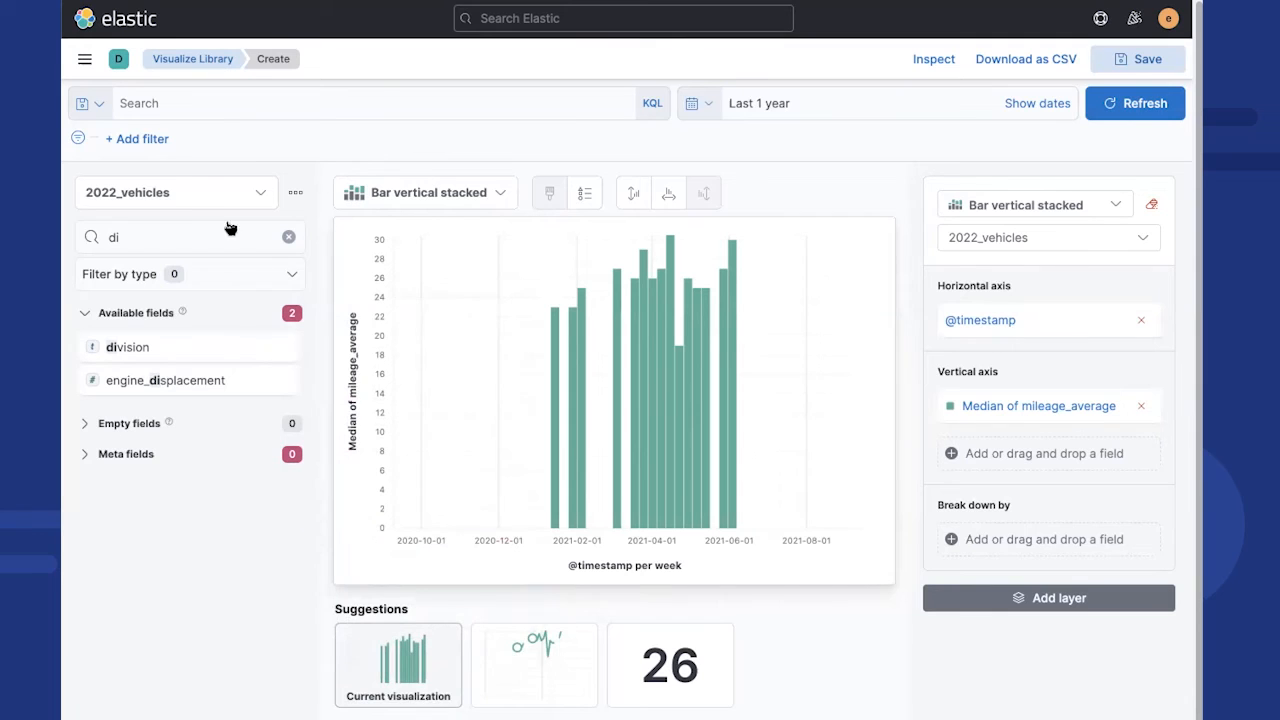
Start a new field in the 2022_vehicles index pattern from the visualization editor, named make, of type Keyword, with Set value enabled
click(295, 192)
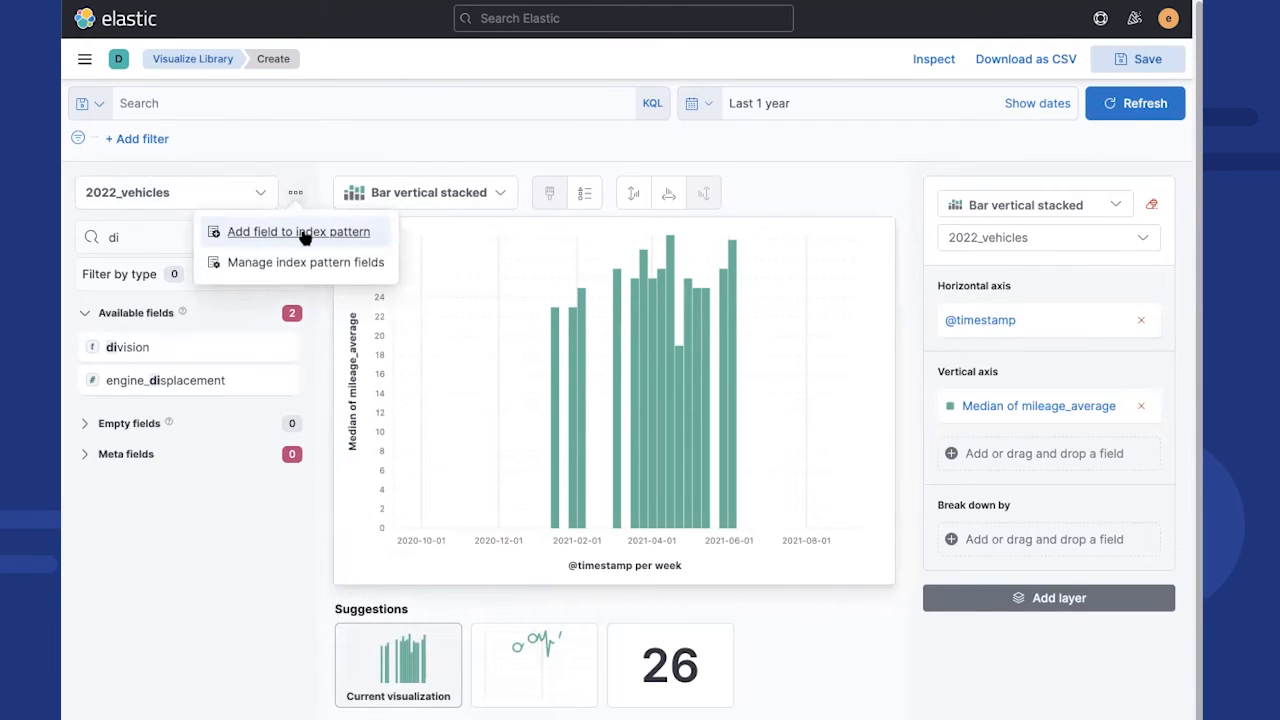
click(298, 232)
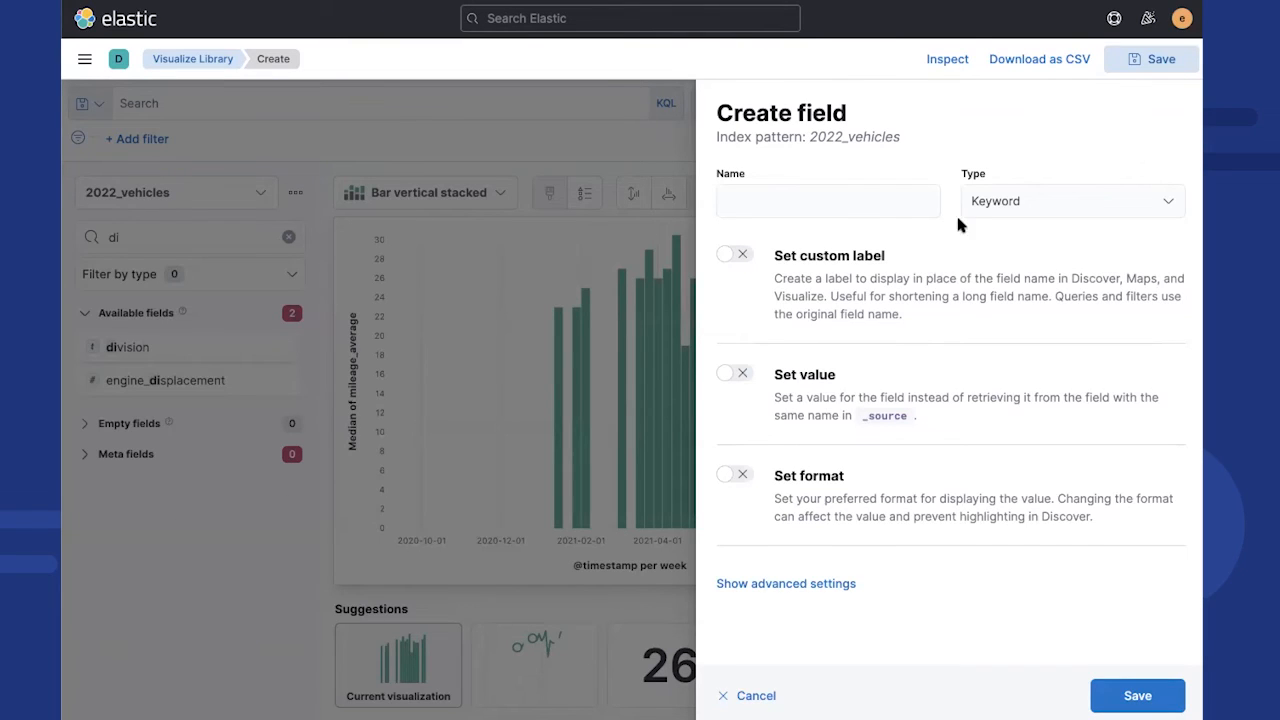
click(851, 201)
text(make)
click(1035, 198)
click(971, 186)
click(736, 375)
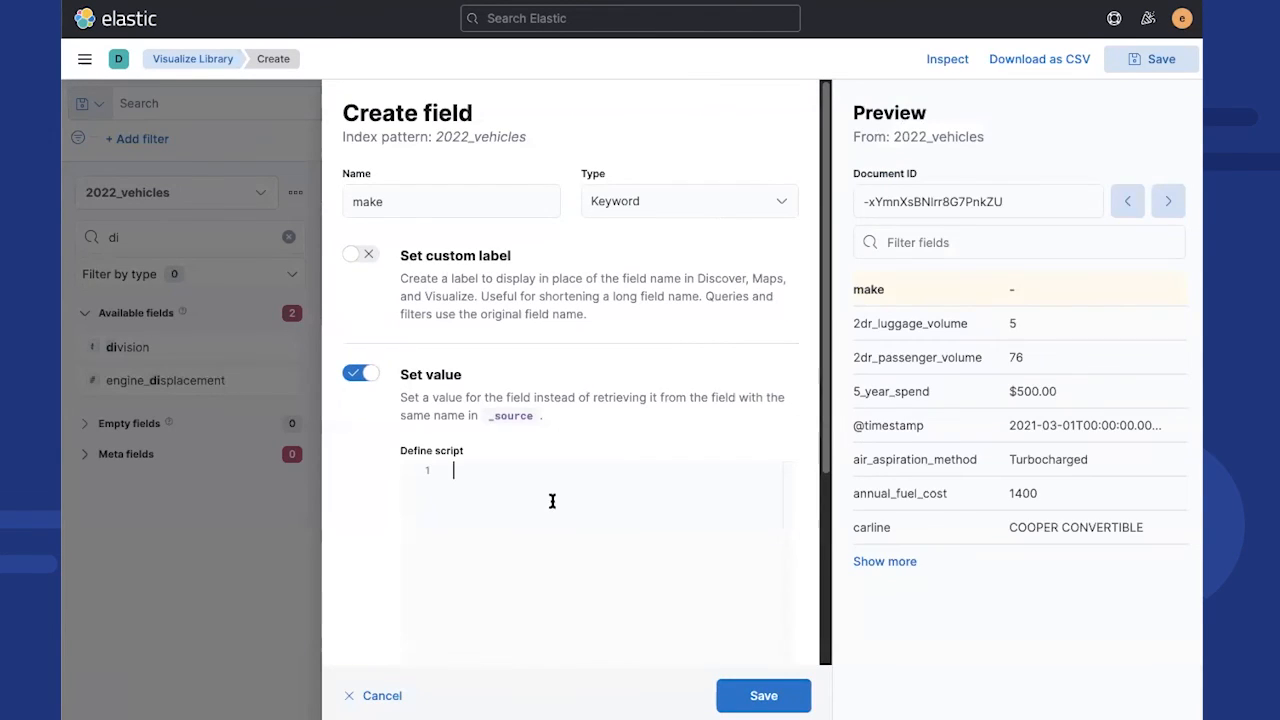
Enter a script that splits doc['division'].value on spaces, capitalizes each word and emits division_name, and preview make on the following documents
text(String[] words = /[ ]/.split(doc['division'].value); String division_name = ""; for (String i : words) {   String capitalized_word = i.substring(0, 1).toUpperCase() + i.substring(1).toLowerCase();   division_name = division_name + " " + capitalized_word; } emit(division_name);)
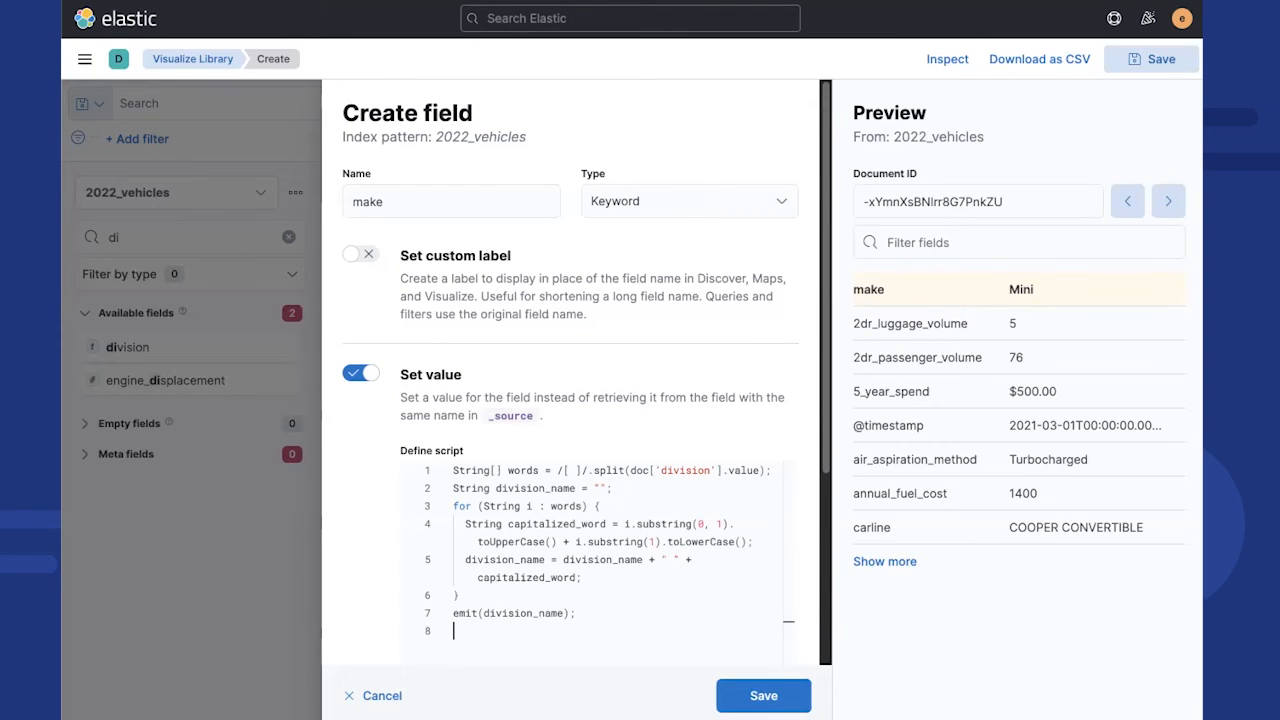
click(1166, 203)
click(1167, 203)
click(1169, 203)
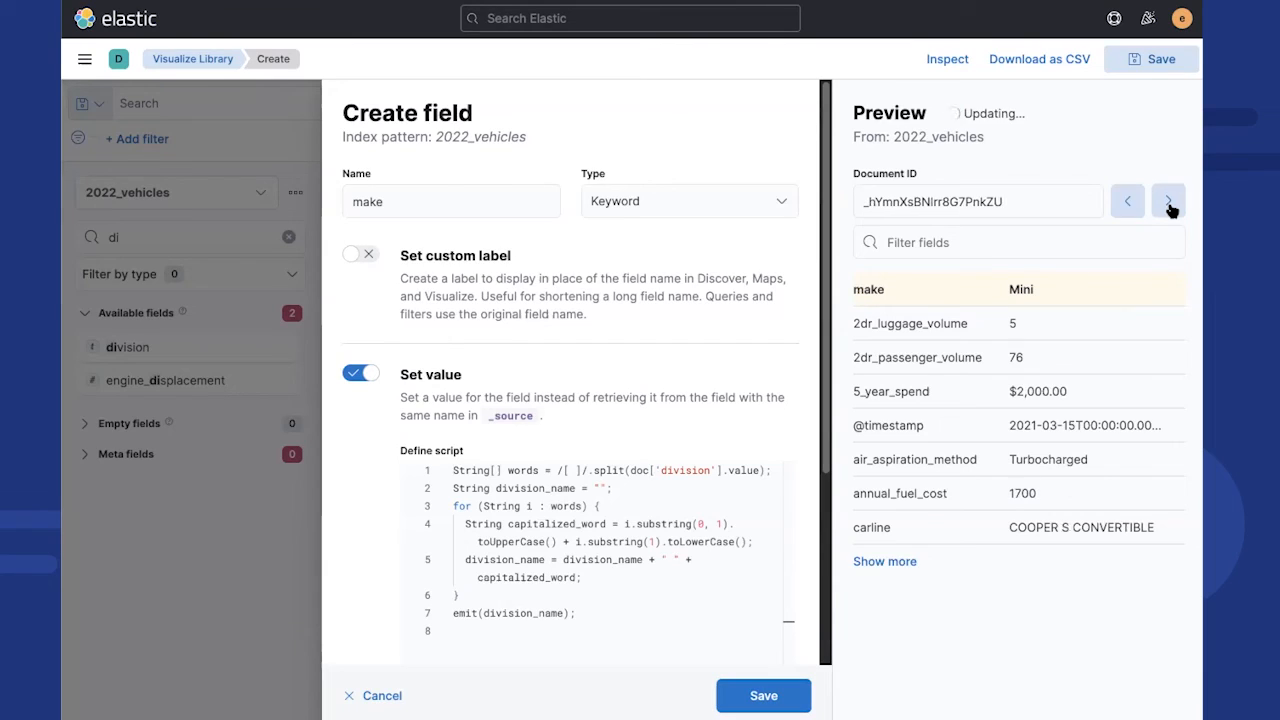
click(1169, 203)
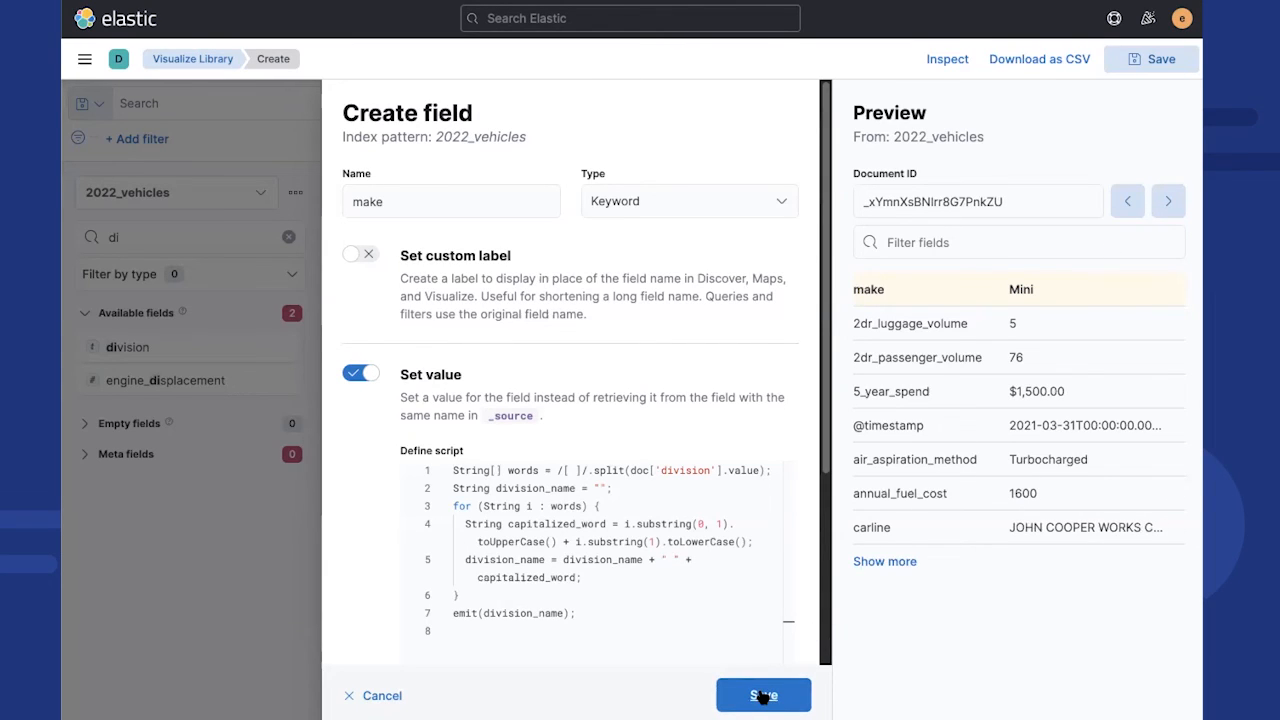
click(763, 695)
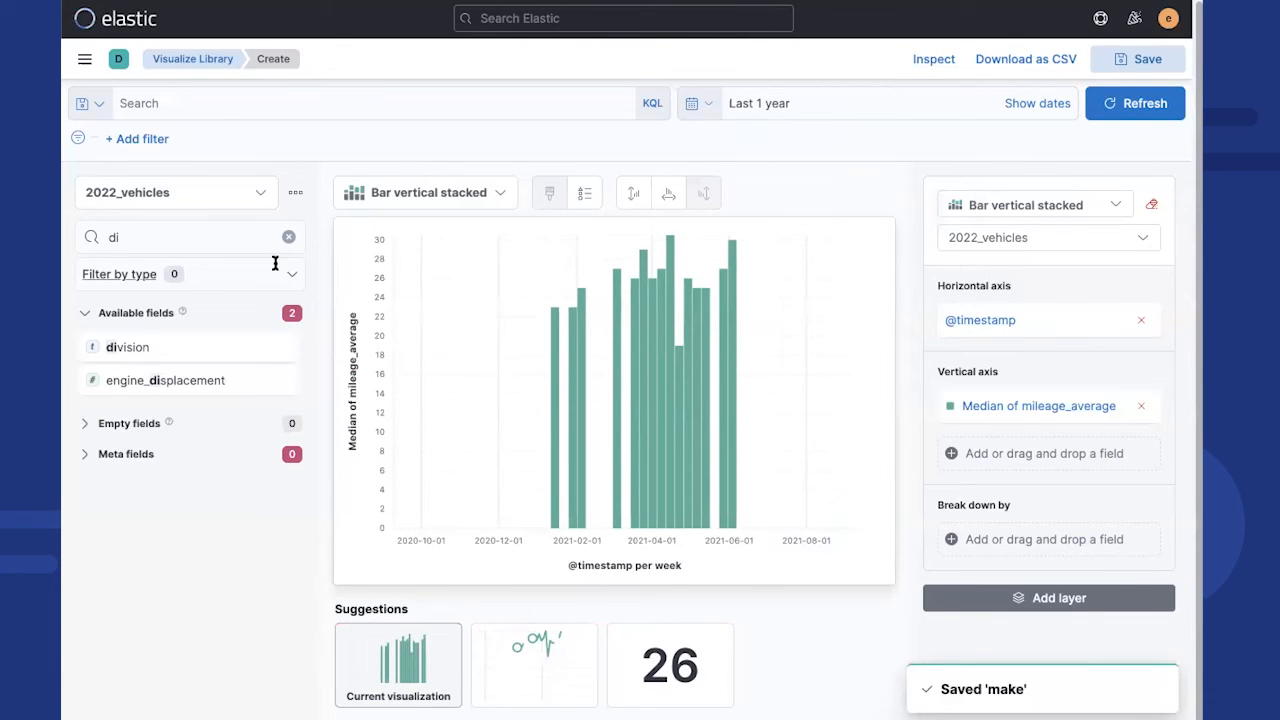
click(288, 237)
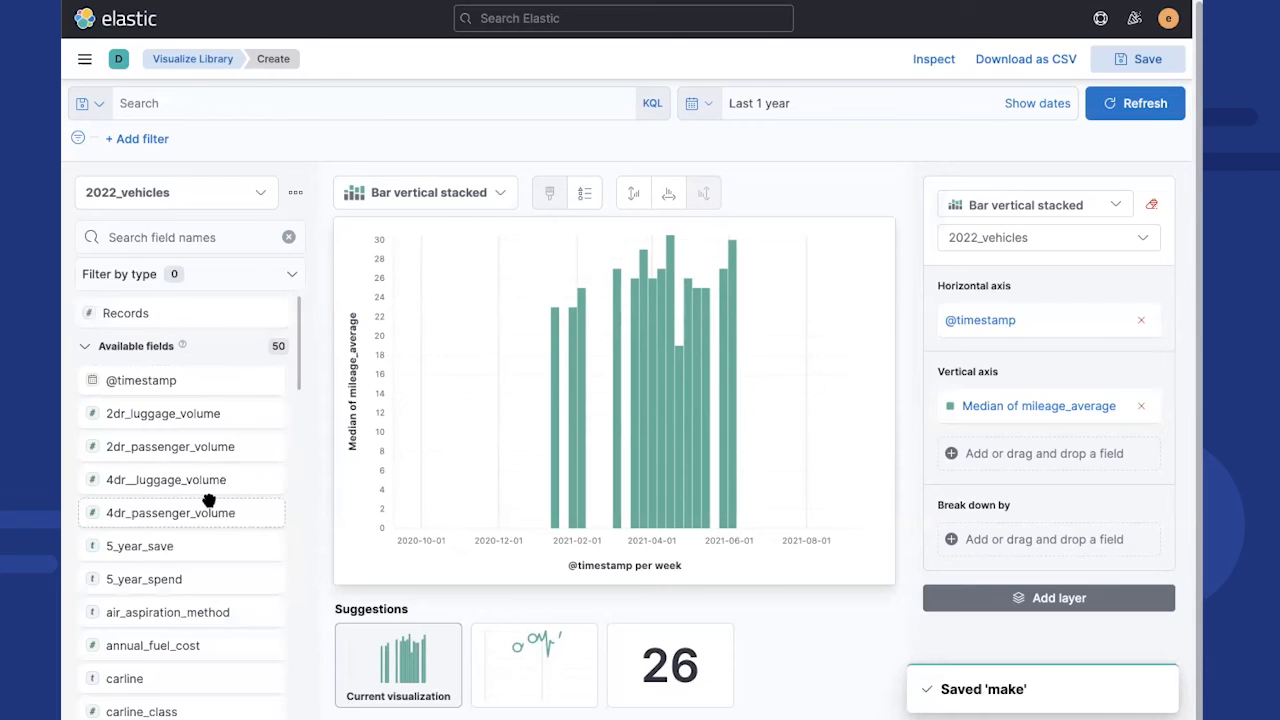
click(229, 231)
text(make)
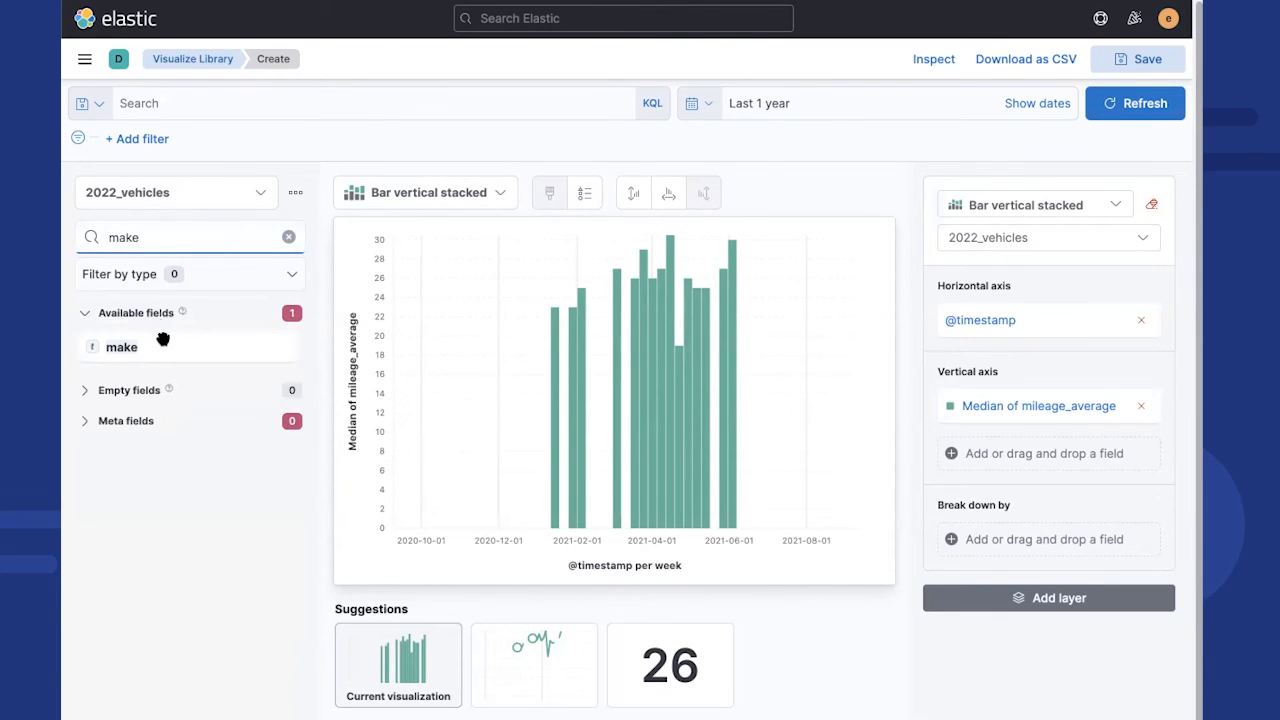
drag(160, 342, 1048, 320)
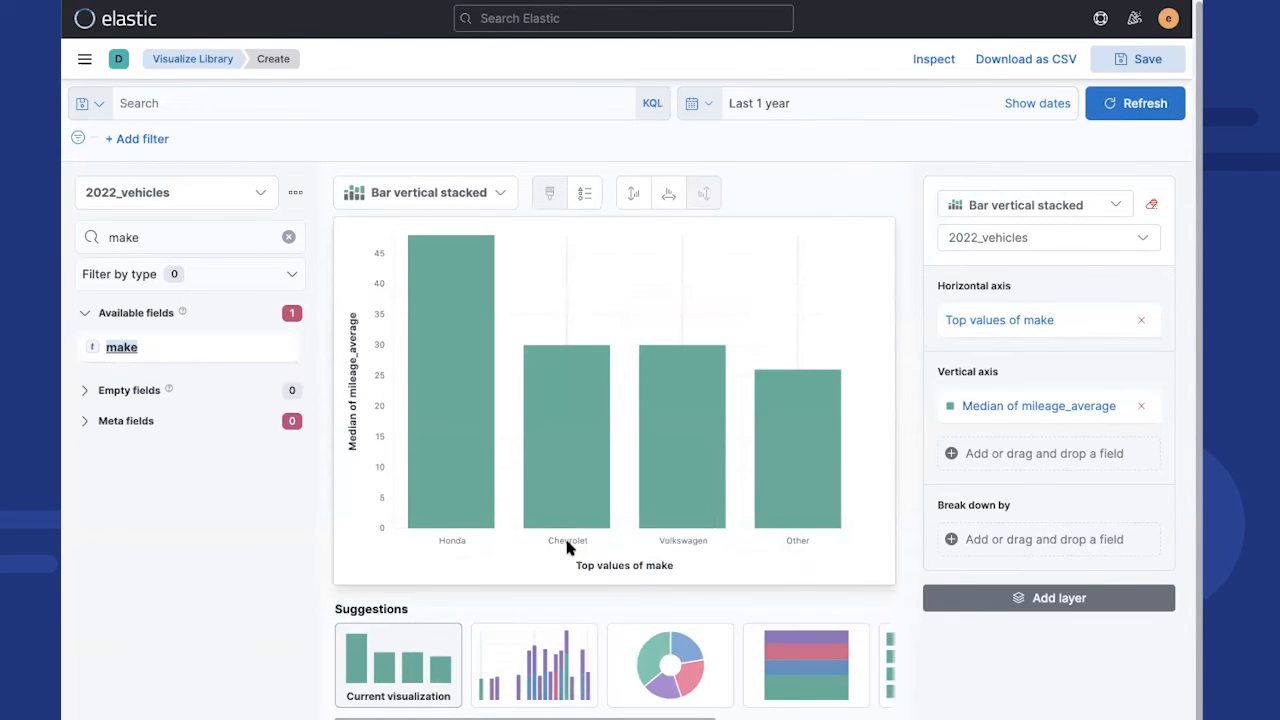
Set the number of values for the horizontal axis's top values of make to 7 and close the axis settings
click(1053, 318)
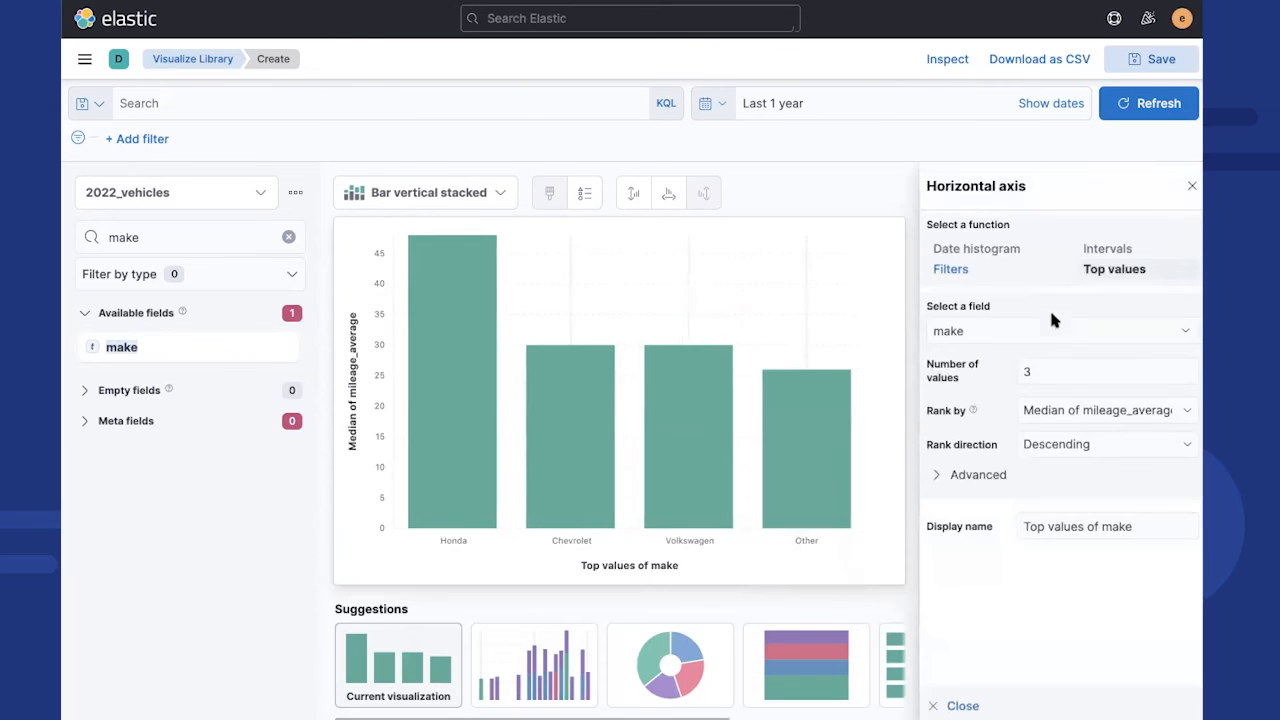
click(1060, 371)
key(BackSpace)
text(7)
click(960, 705)
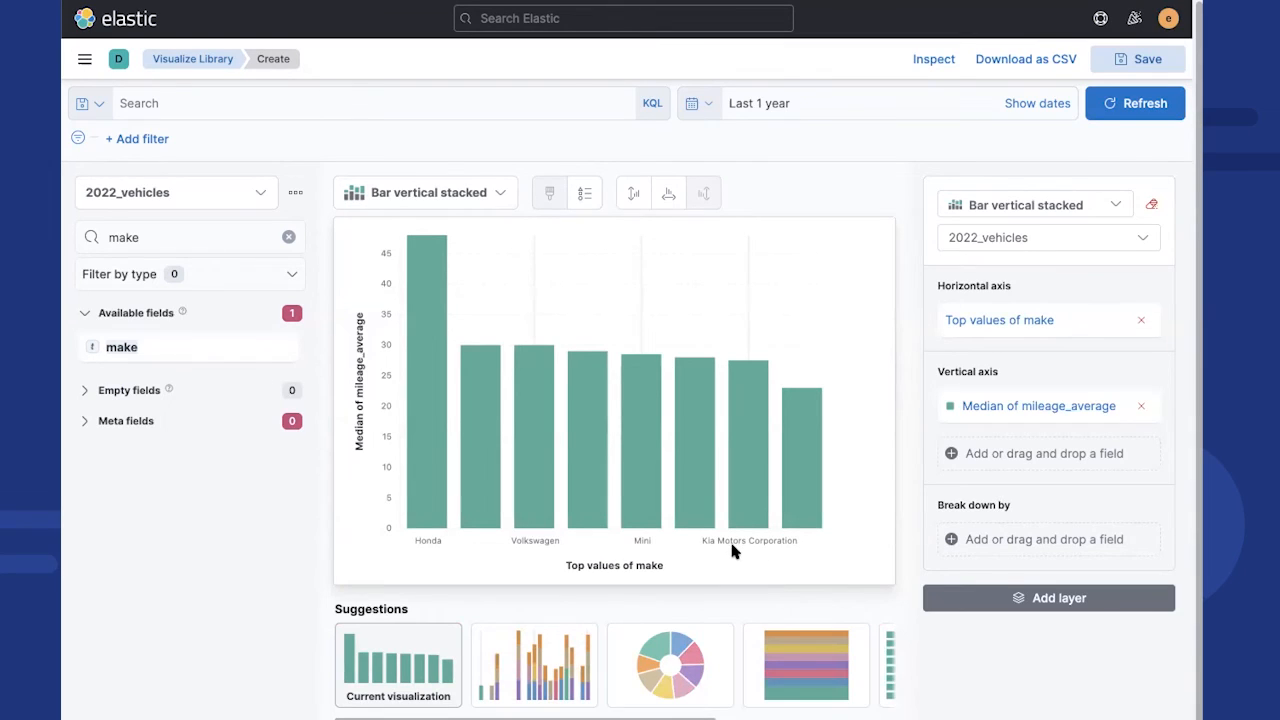
mouse_move(749, 500)
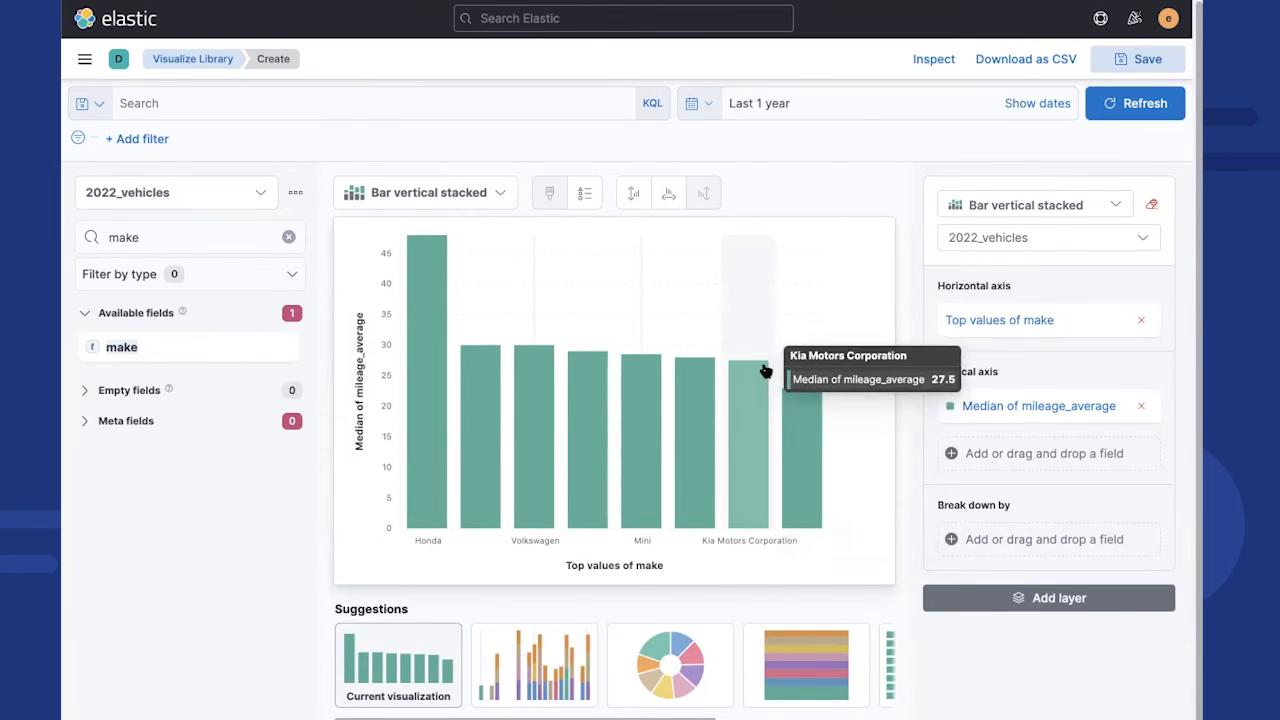